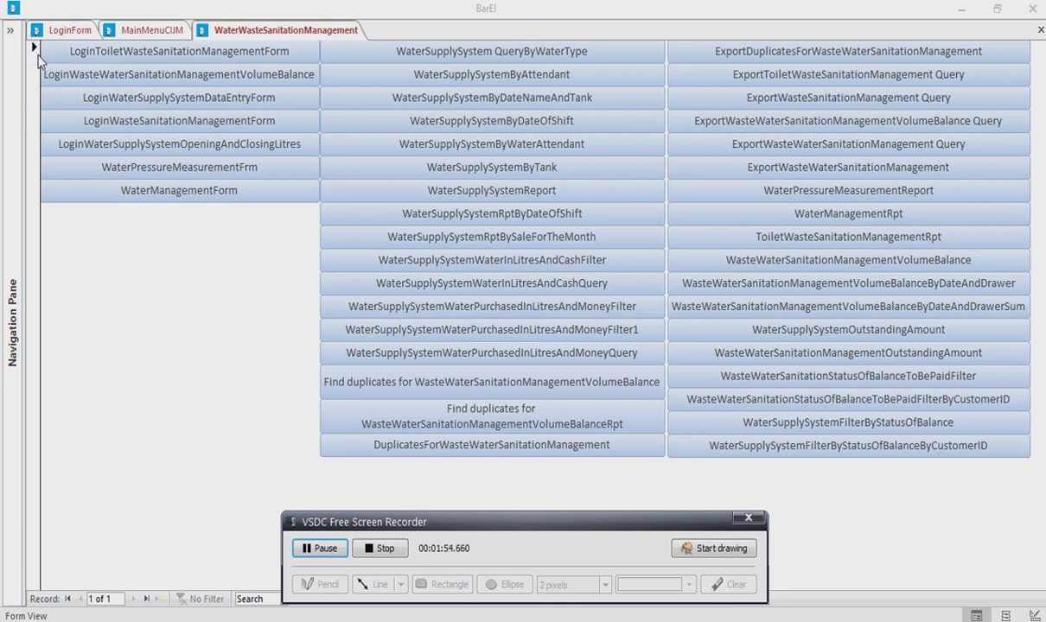
Open the LoginWasteSanitationManagementForm login, enter the username and account password, and dismiss the greetings to reach its data entry form
{"action": "left_click", "coordinate": [190, 121]}
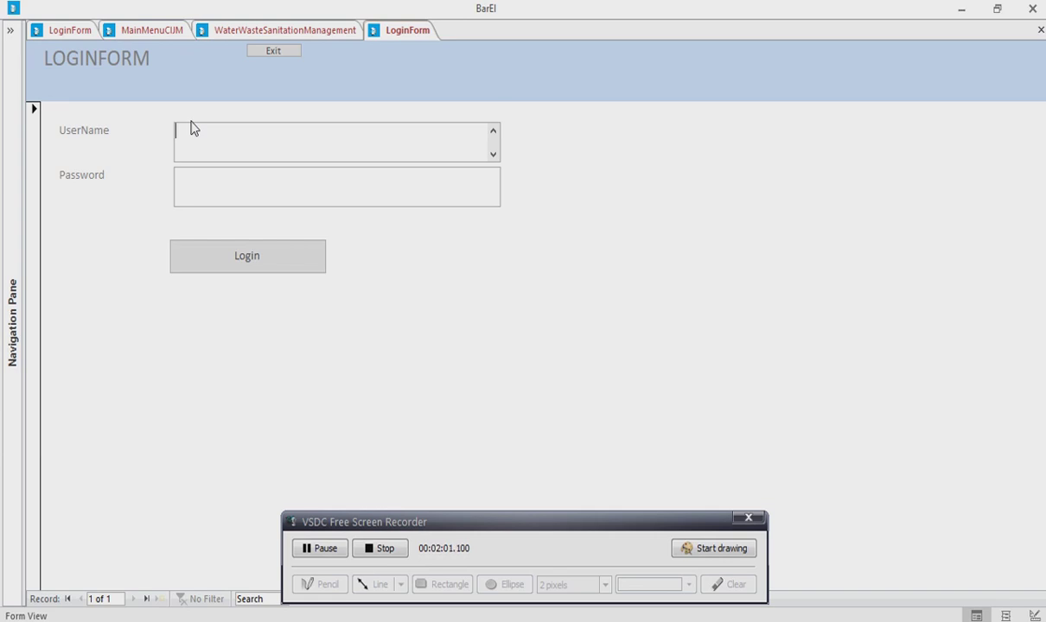
{"action": "type", "text": "*****"}
{"action": "left_click", "coordinate": [198, 189]}
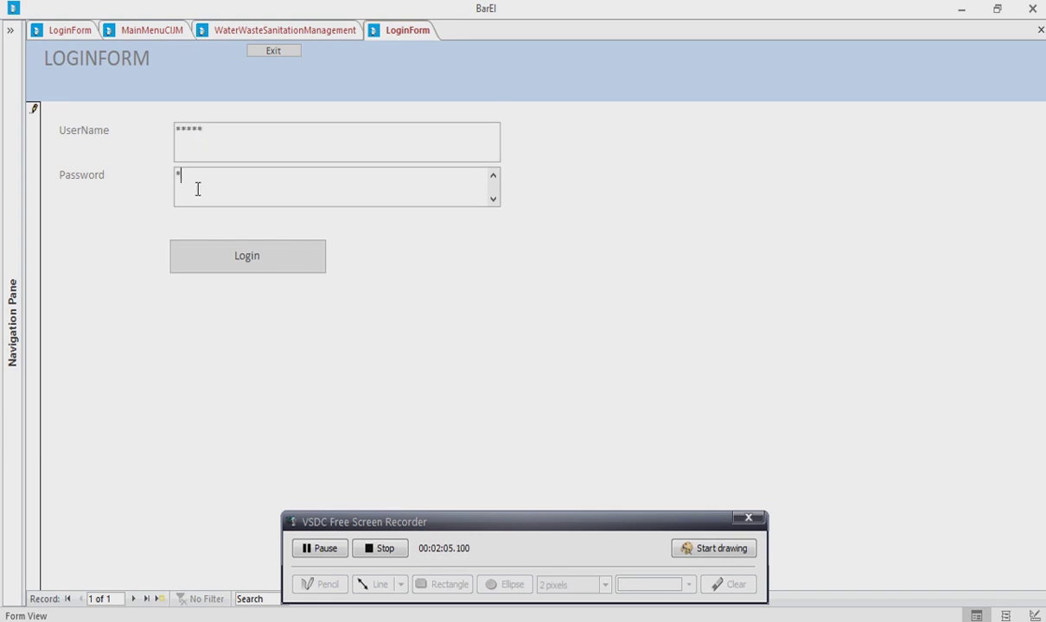
{"action": "type", "text": "*****"}
{"action": "left_click", "coordinate": [233, 263]}
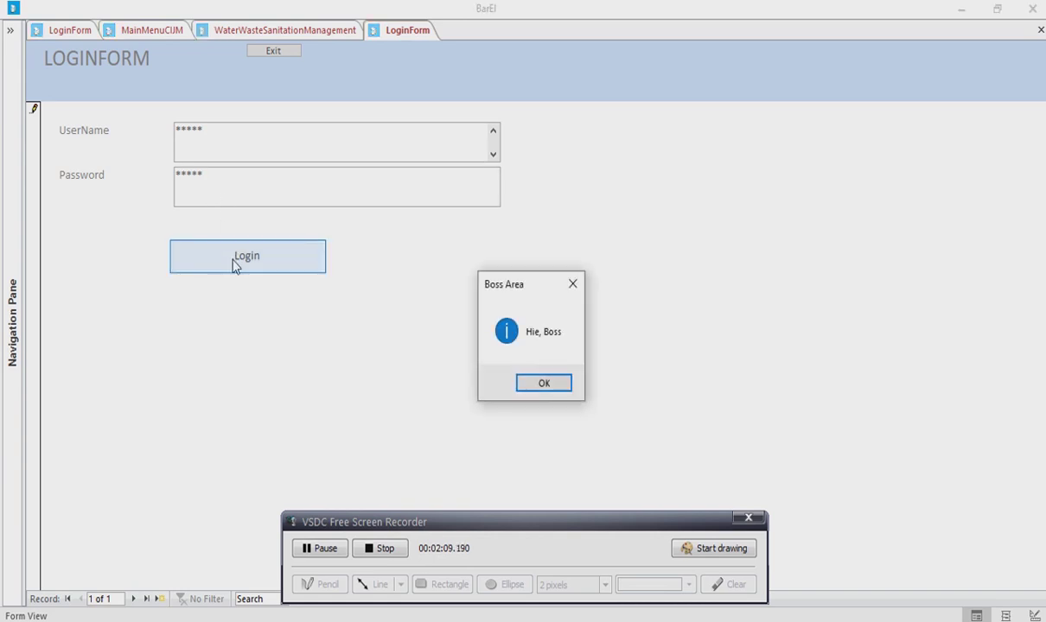
{"action": "left_click", "coordinate": [562, 383]}
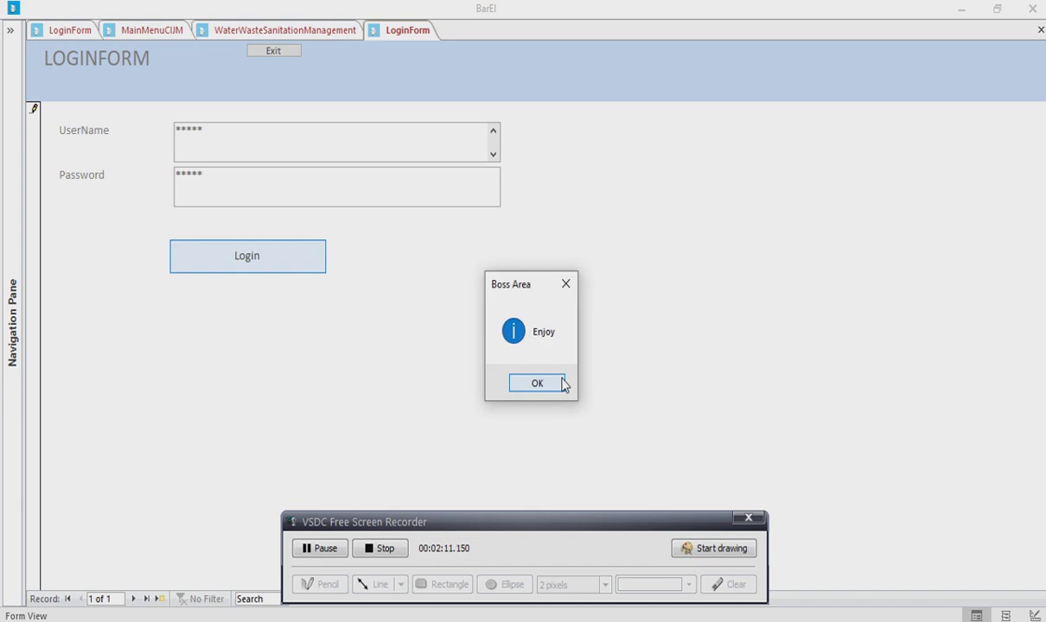
{"action": "left_click", "coordinate": [560, 384]}
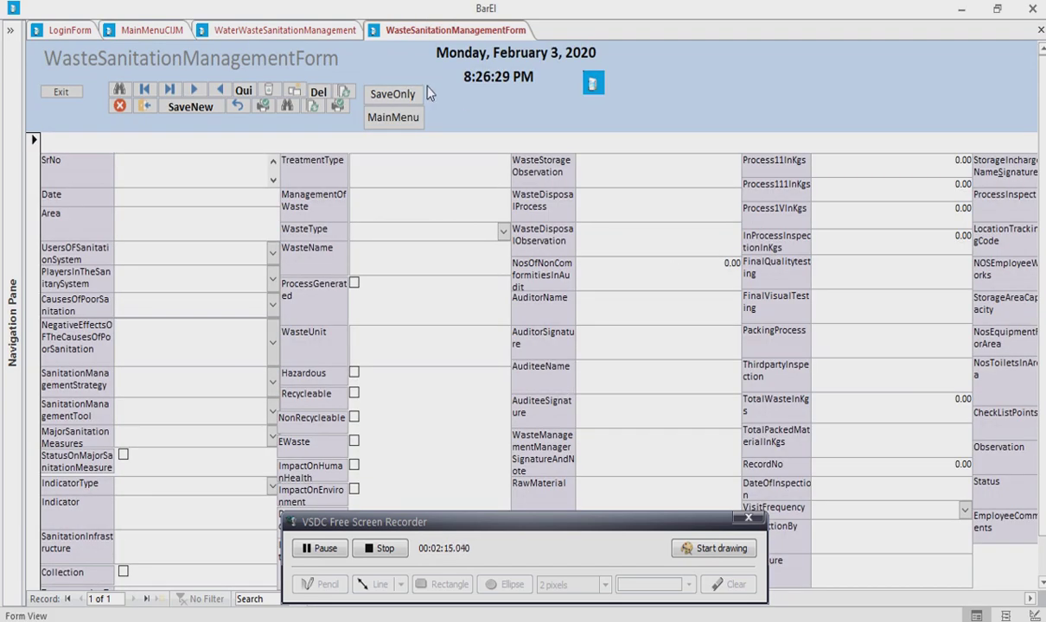
Return to the WaterWasteSanitationManagement menu and log in to WasteWaterSanitationManagementVolumeBalance with the username and account password
{"action": "left_click", "coordinate": [169, 32]}
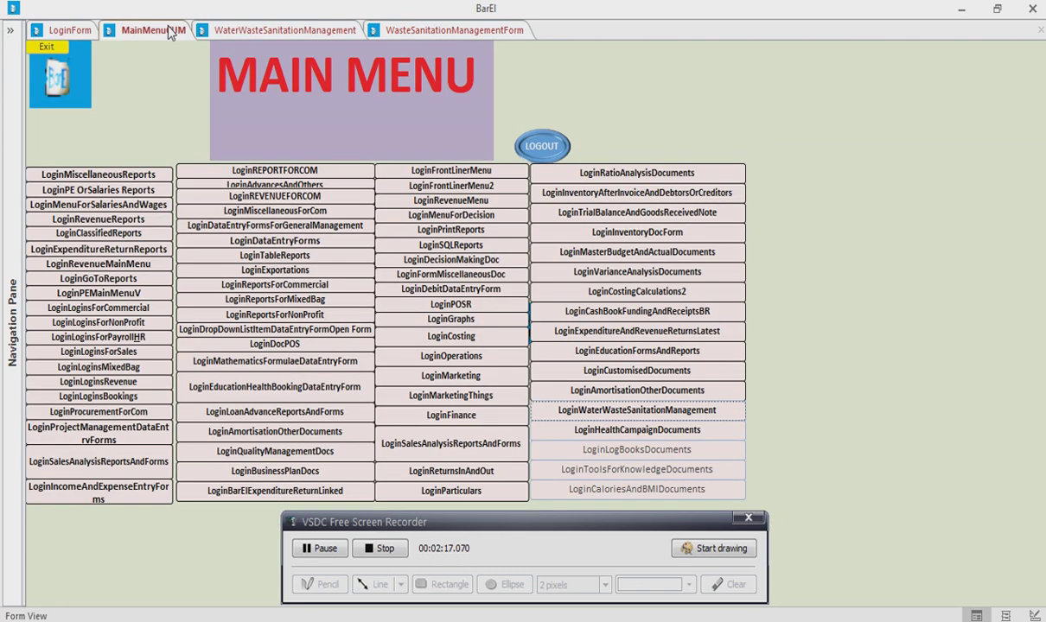
{"action": "left_click", "coordinate": [265, 30]}
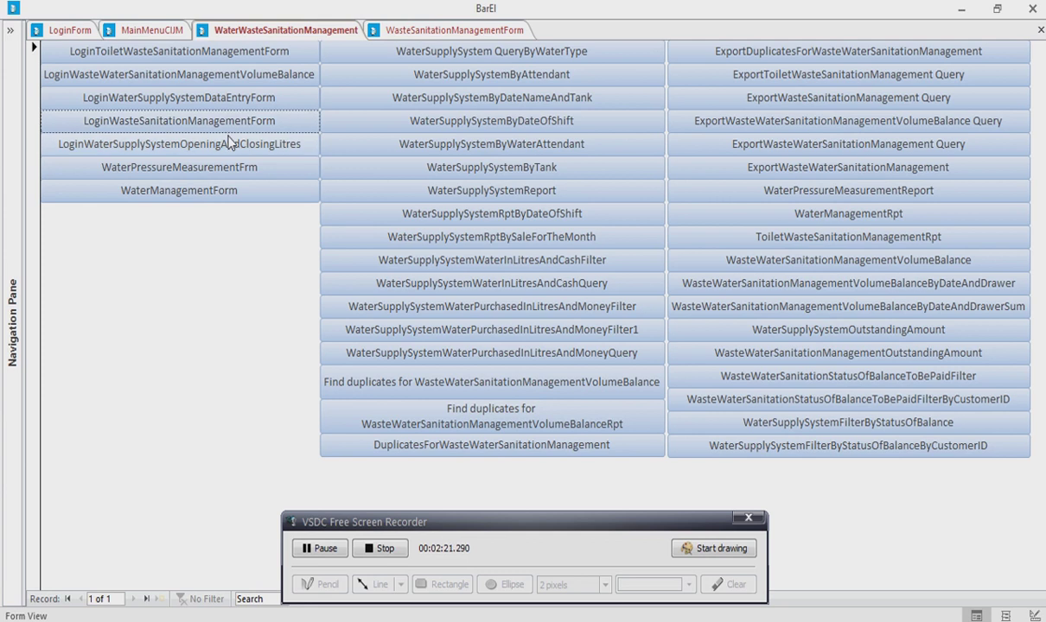
{"action": "left_click", "coordinate": [242, 79]}
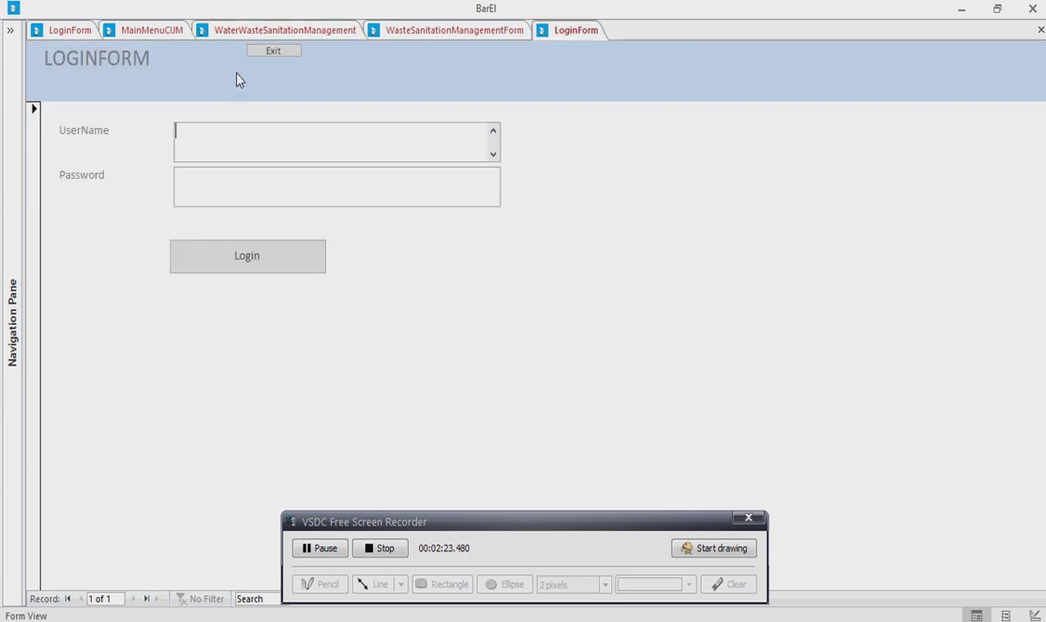
{"action": "type", "text": "*****"}
{"action": "left_click", "coordinate": [207, 190]}
{"action": "type", "text": "*****"}
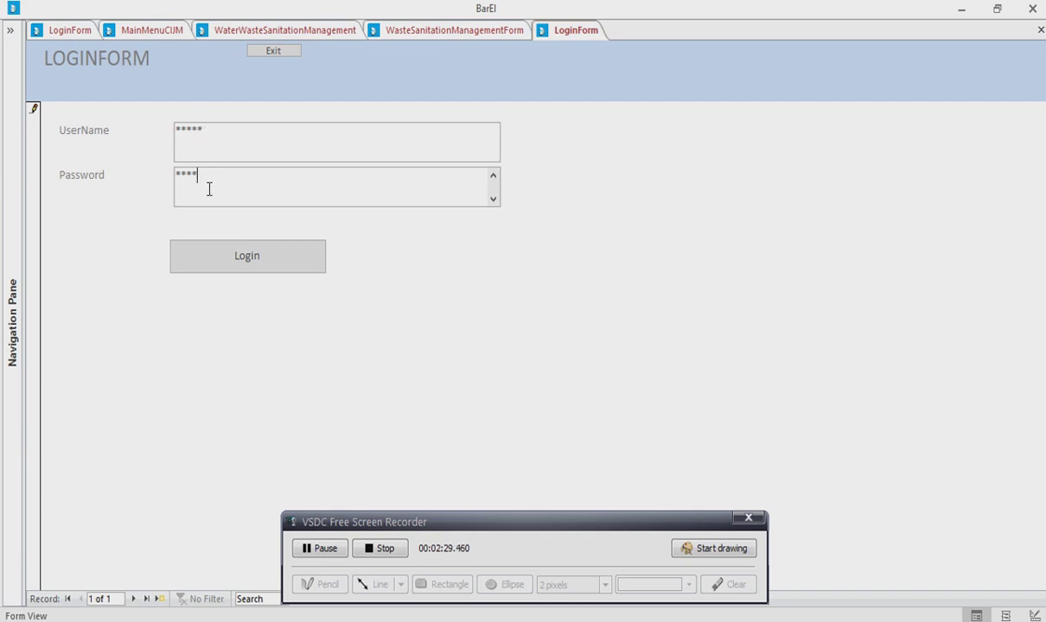
{"action": "left_click", "coordinate": [248, 250]}
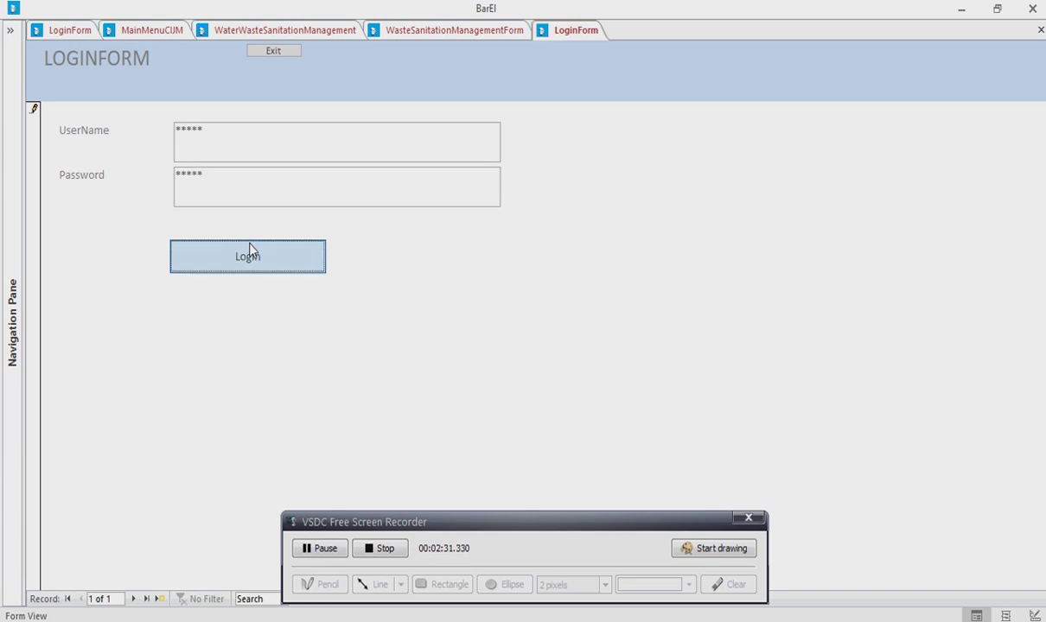
{"action": "left_click", "coordinate": [543, 382]}
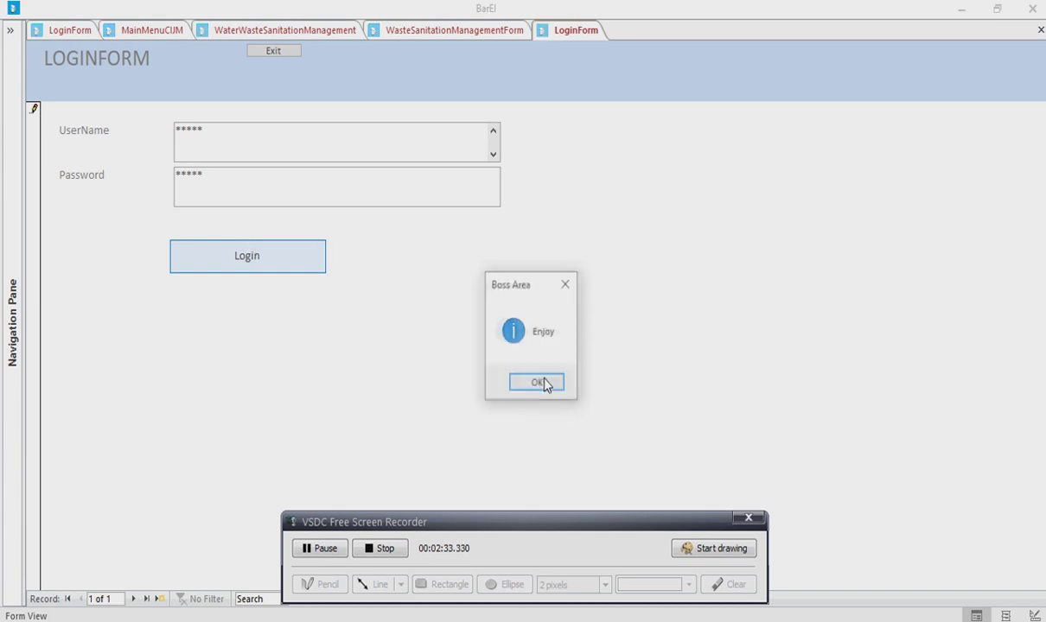
{"action": "left_click", "coordinate": [542, 380]}
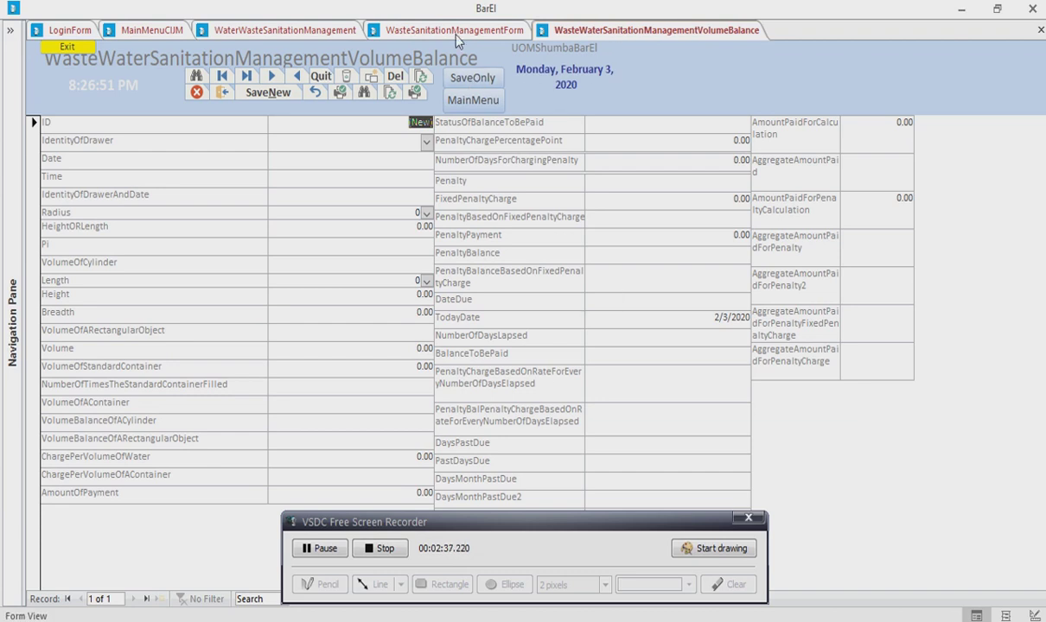
Close the open WasteSanitationManagementForm
{"action": "left_click", "coordinate": [456, 35]}
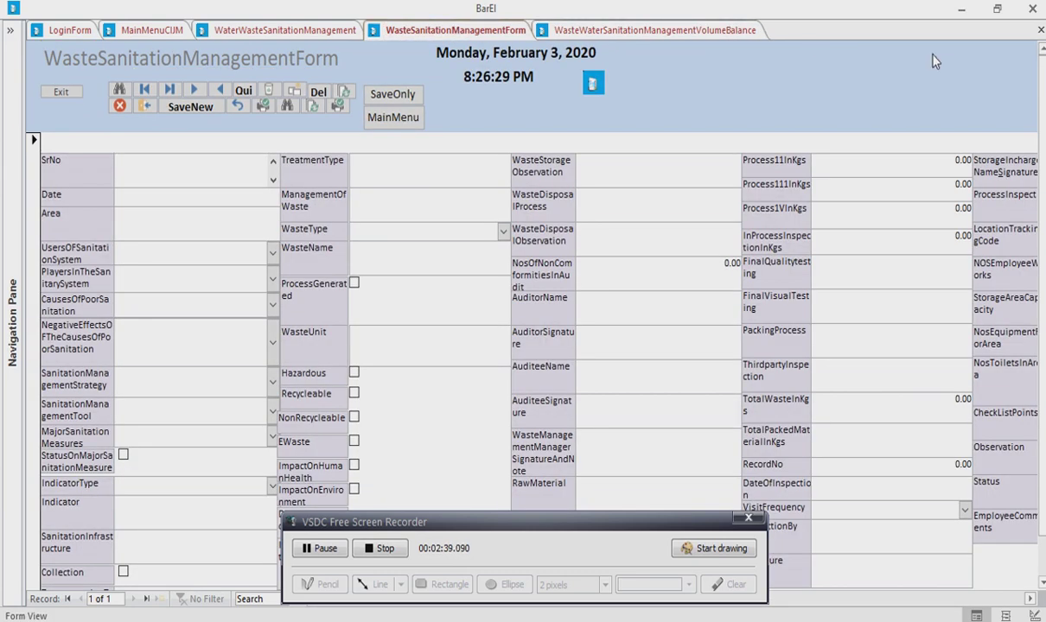
{"action": "left_click", "coordinate": [1039, 30]}
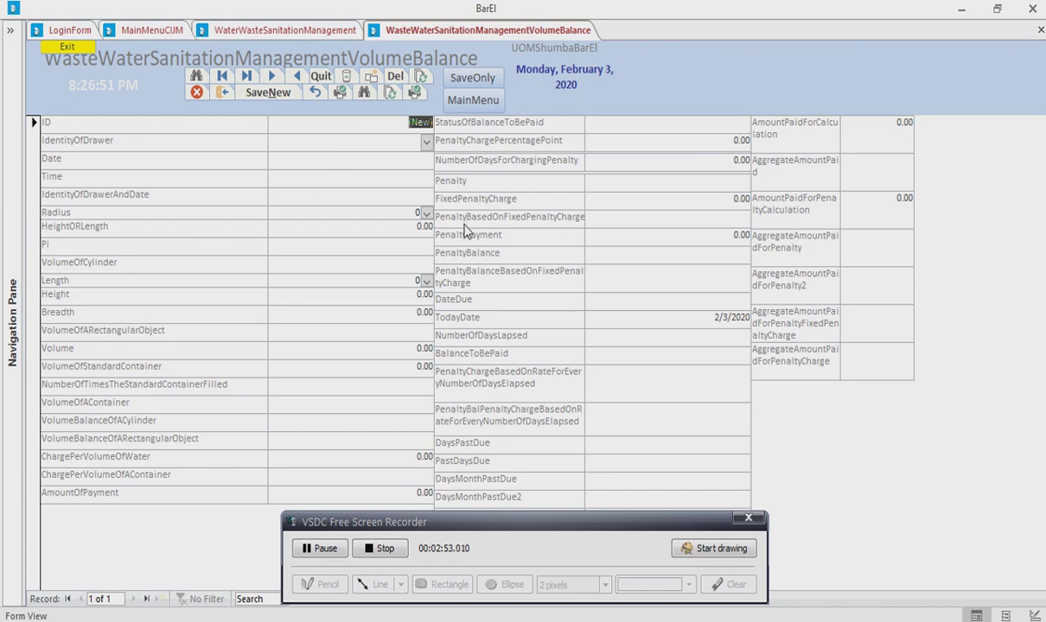
Choose the first listed drawer as IdentityOfDrawer, and set the record's date to 2/3/2020 and time to 8:00 AM
{"action": "left_click", "coordinate": [425, 143]}
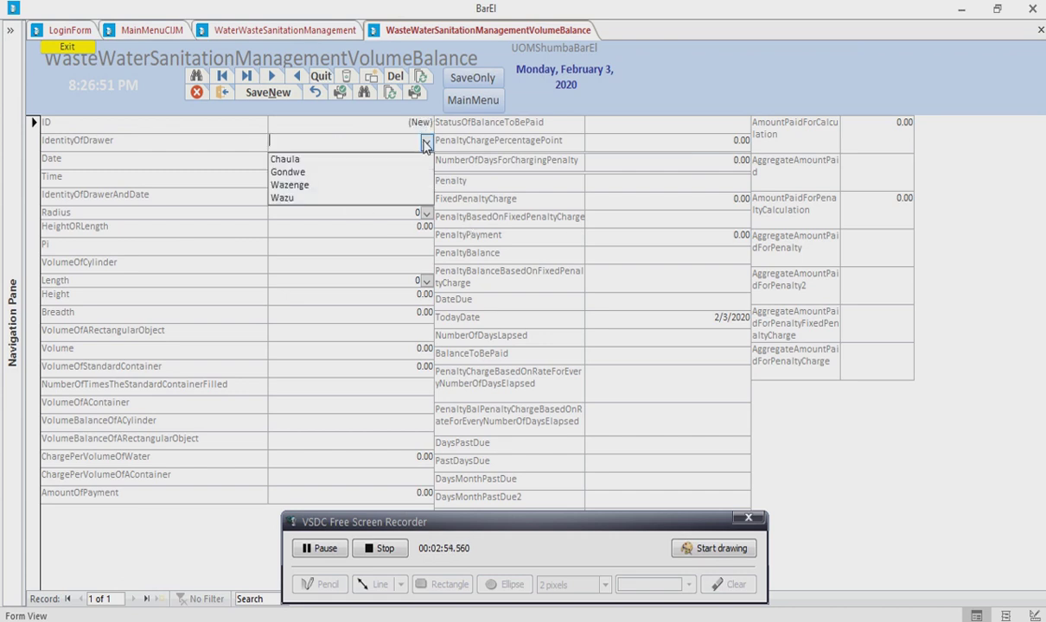
{"action": "left_click", "coordinate": [281, 157]}
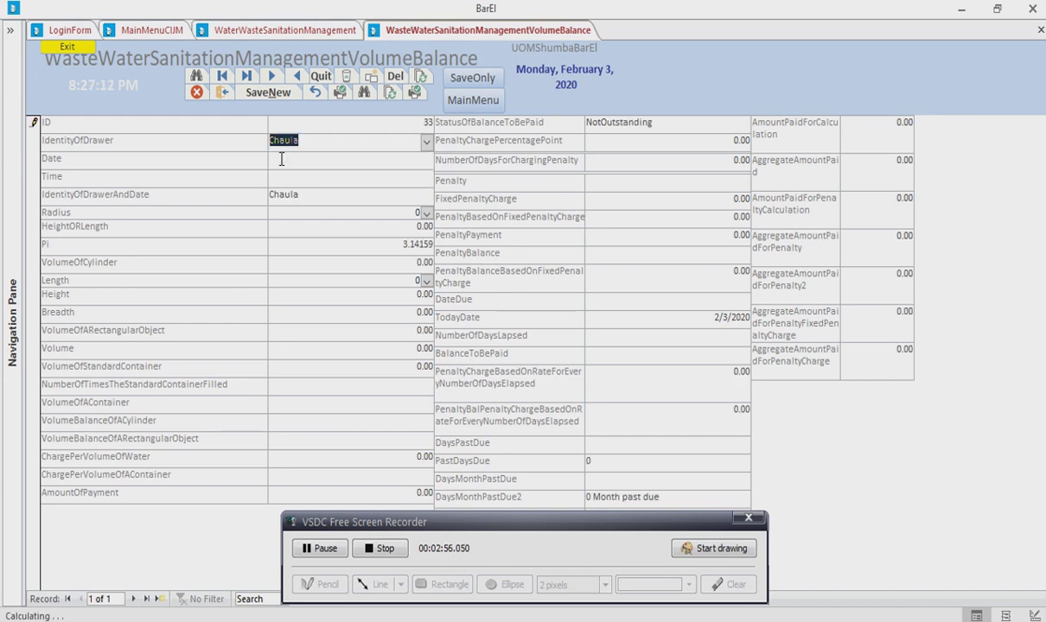
{"action": "left_click", "coordinate": [391, 161]}
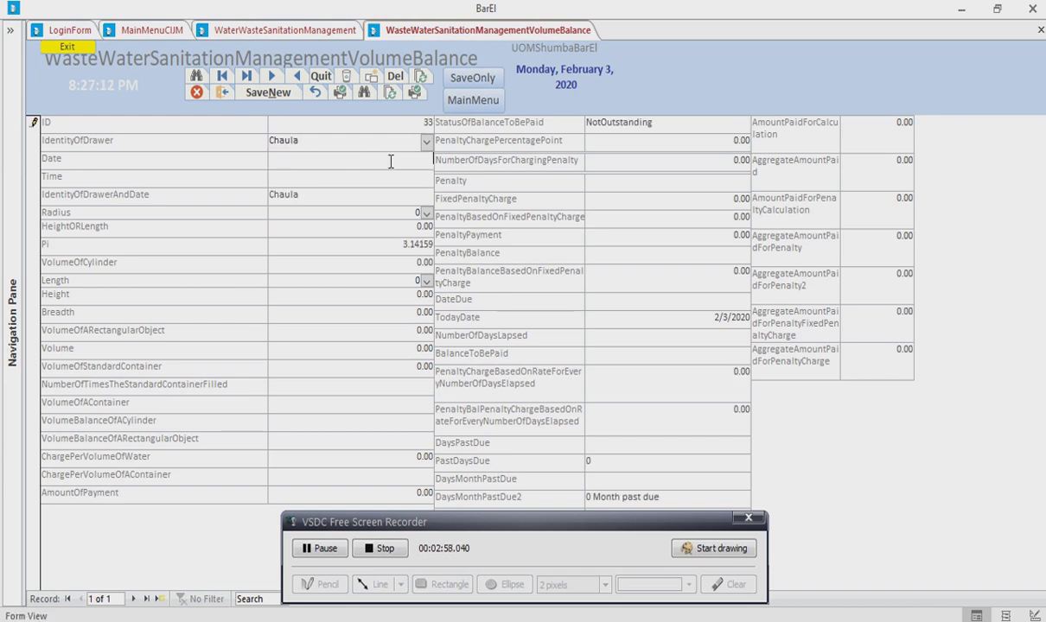
{"action": "left_click", "coordinate": [440, 163]}
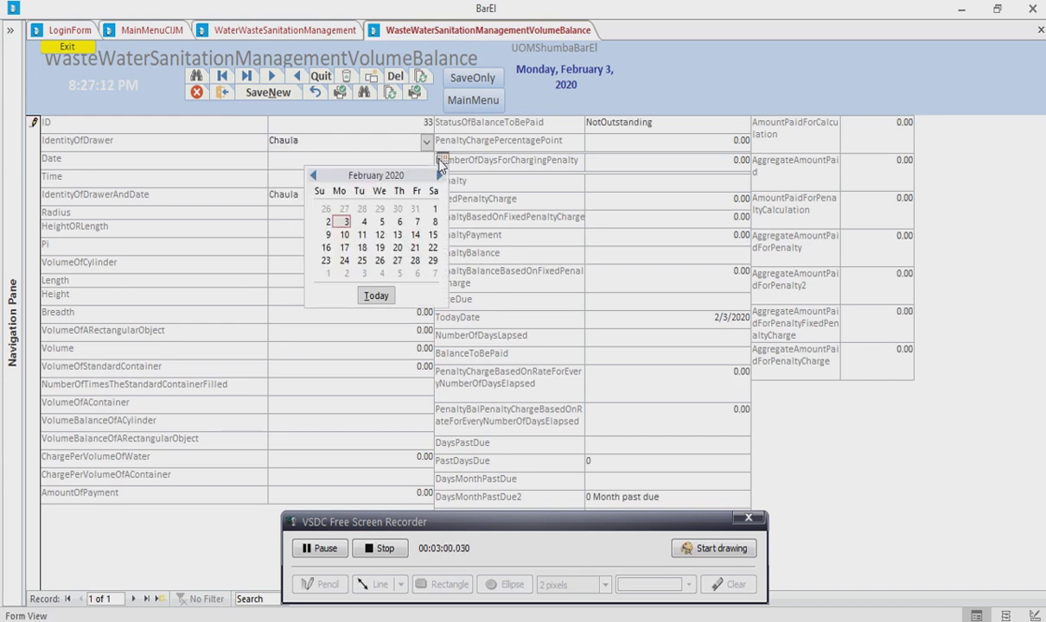
{"action": "left_click", "coordinate": [341, 220]}
{"action": "left_click", "coordinate": [340, 176]}
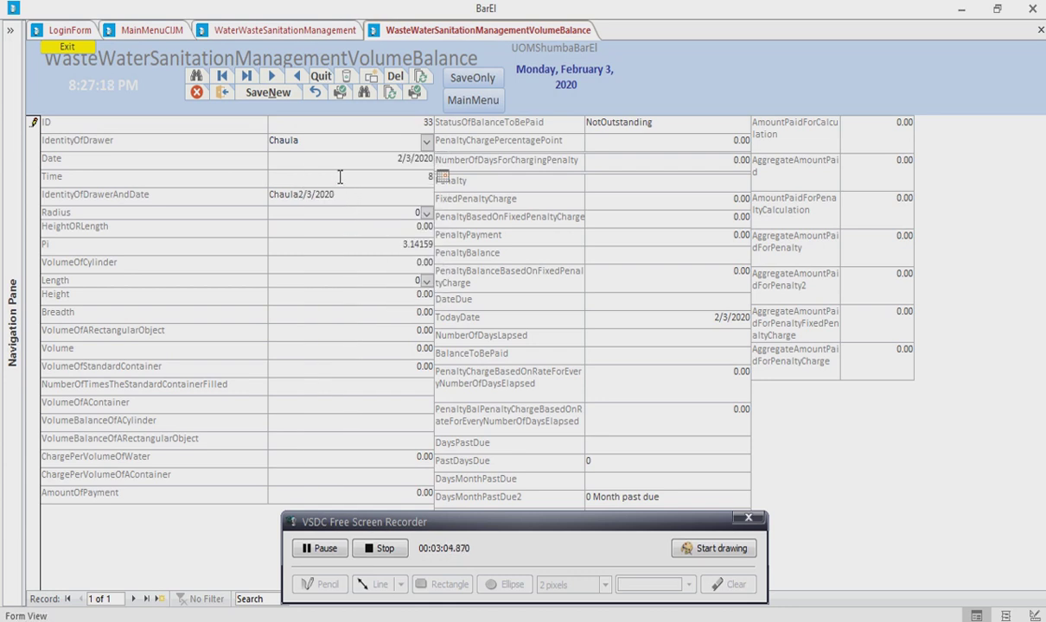
{"action": "type", "text": "8am"}
{"action": "key", "text": "Tab"}
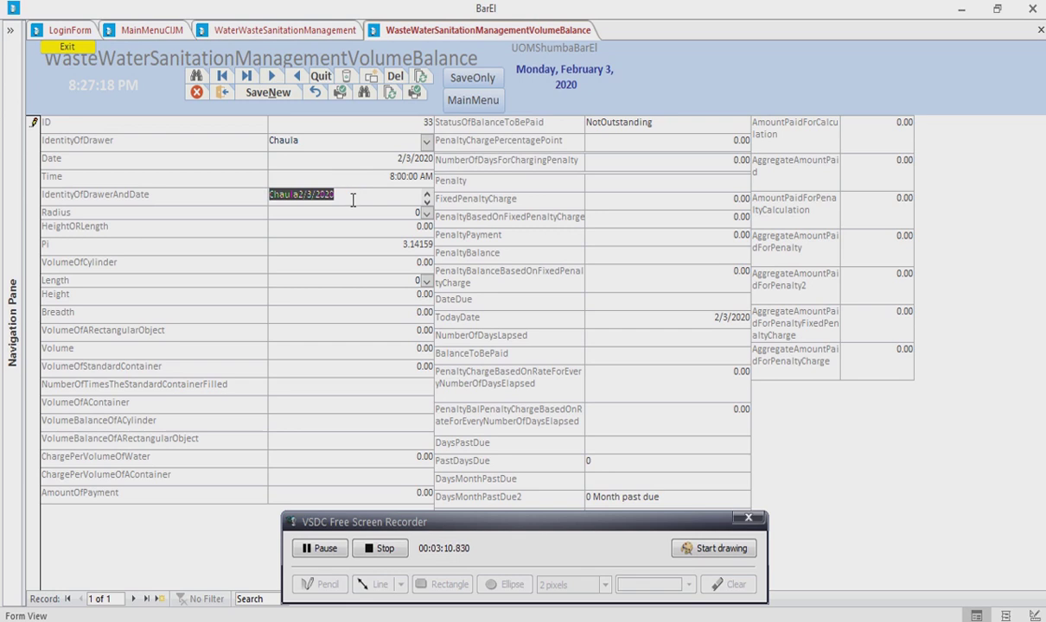
{"action": "left_click", "coordinate": [355, 199]}
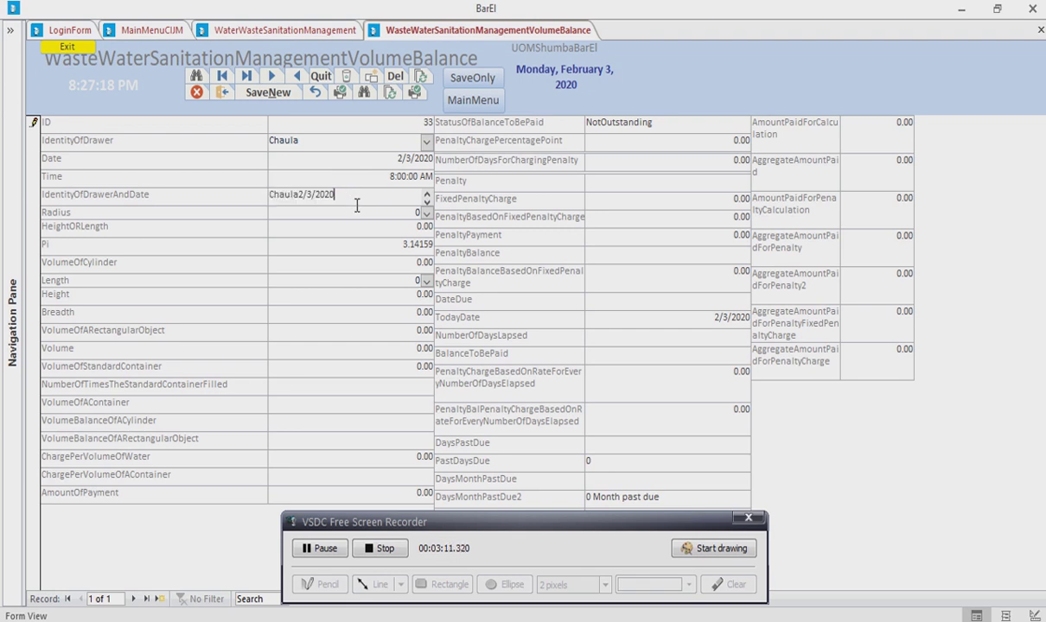
Fill in the container dimensions from the stored rows: radius 20 with height 8, and length 6, height 10, breadth 2
{"action": "left_click", "coordinate": [426, 215]}
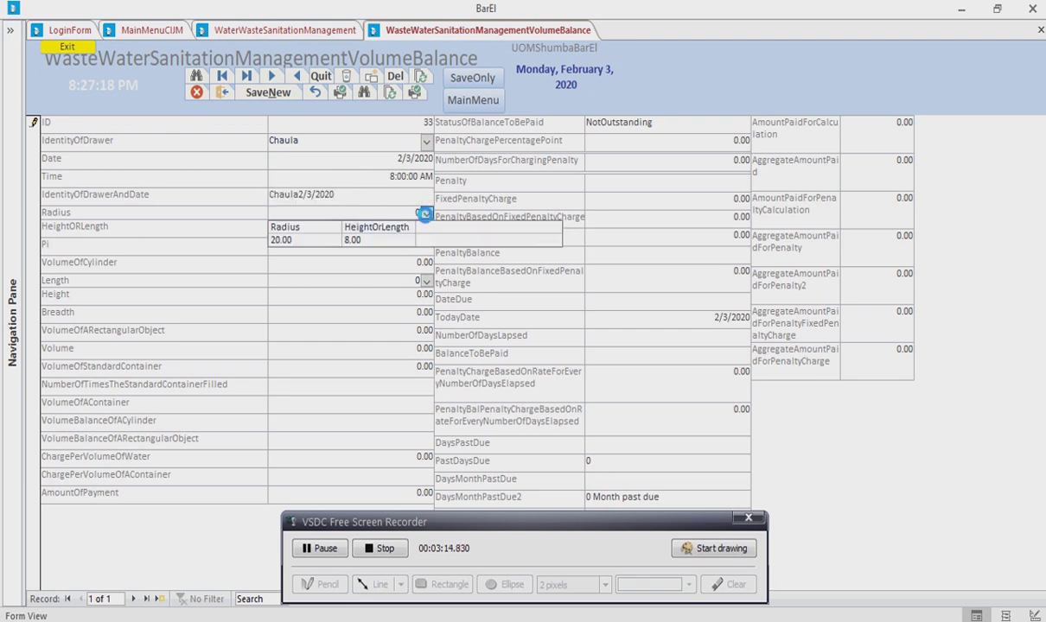
{"action": "left_click", "coordinate": [350, 240]}
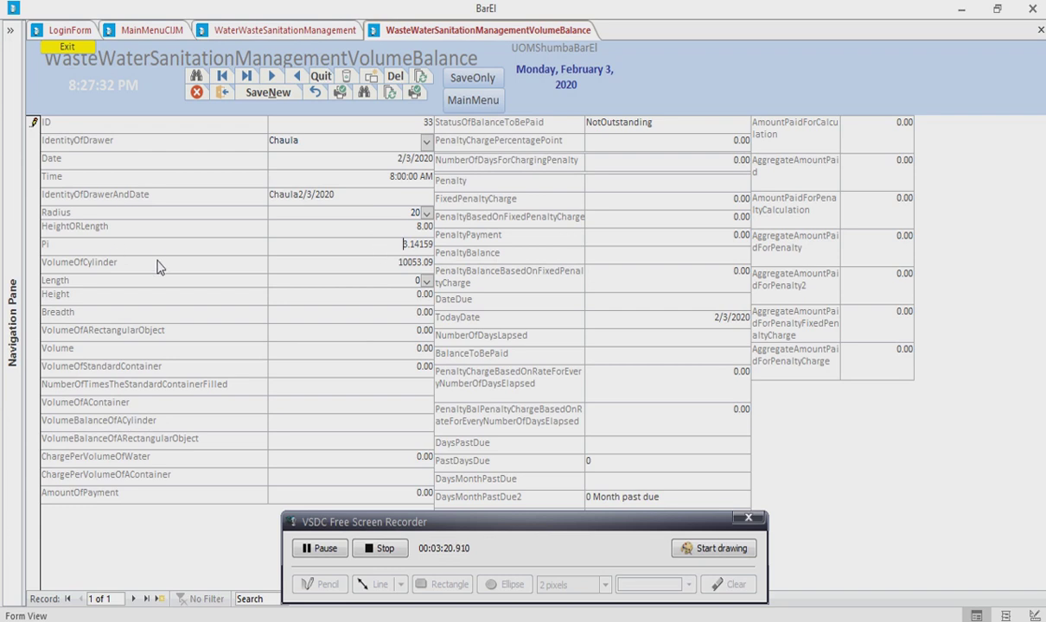
{"action": "left_click", "coordinate": [426, 281]}
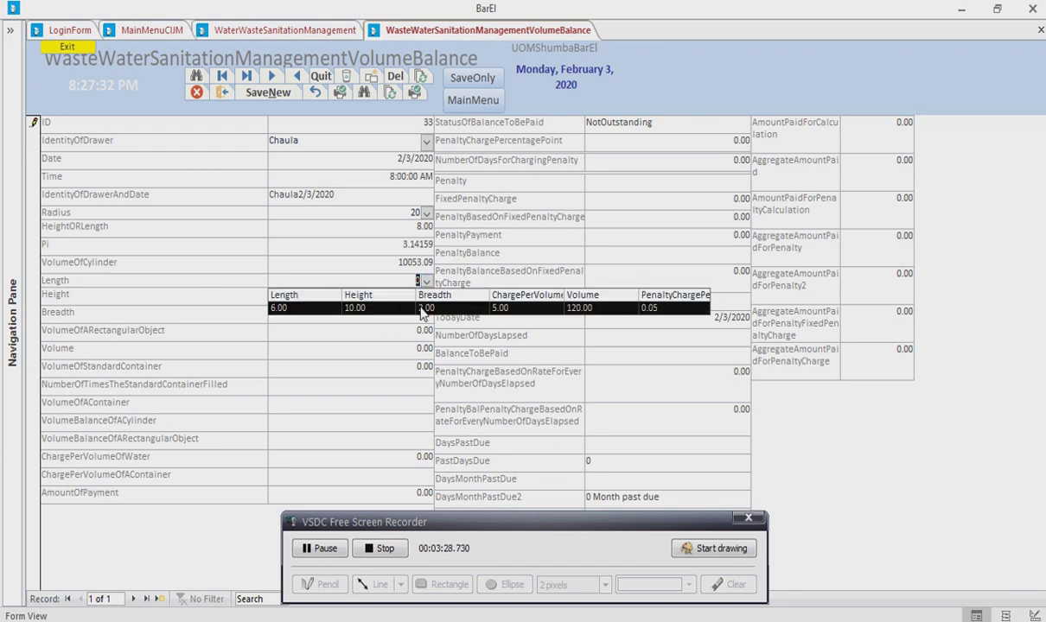
{"action": "left_click", "coordinate": [421, 311]}
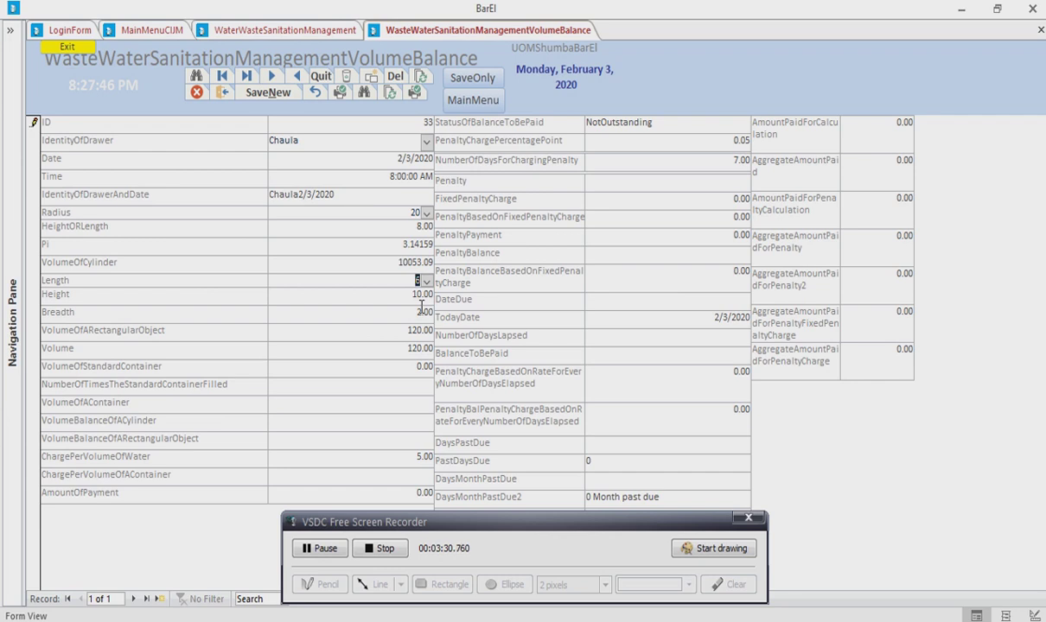
Set VolumeOfStandardContainer to 10 and NumberOfTimesTheStandardContainerFilled to 12
{"action": "left_click", "coordinate": [357, 394]}
{"action": "left_click", "coordinate": [397, 364]}
{"action": "type", "text": "12"}
{"action": "left_click", "coordinate": [357, 405]}
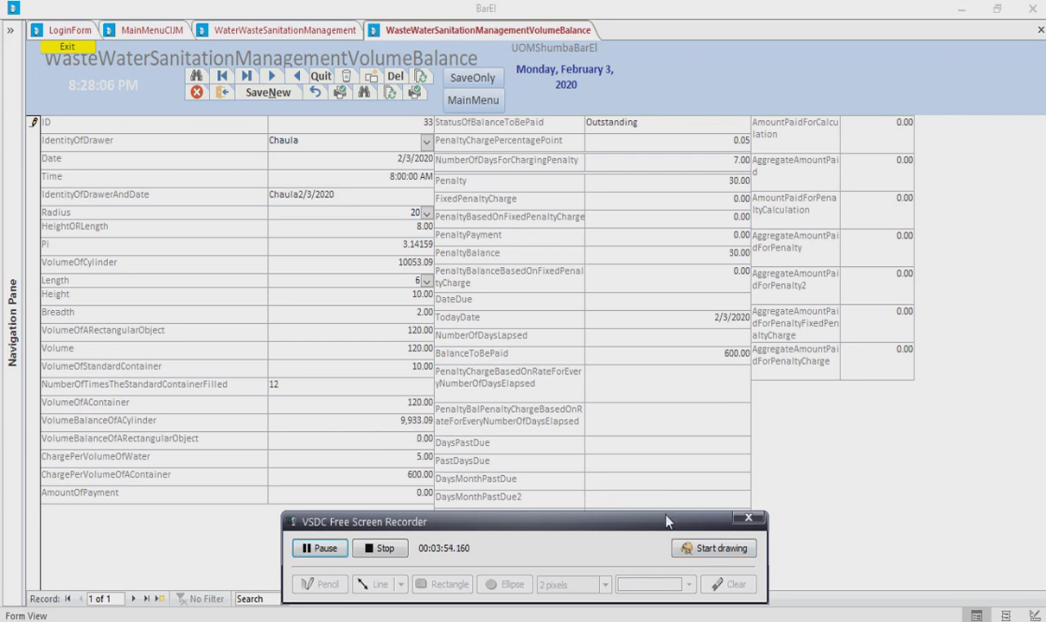
Try an AmountOfPayment of 600, reset it to 0, and save the record to start a new one
{"action": "left_click_drag", "start_coordinate": [666, 519], "coordinate": [641, 552]}
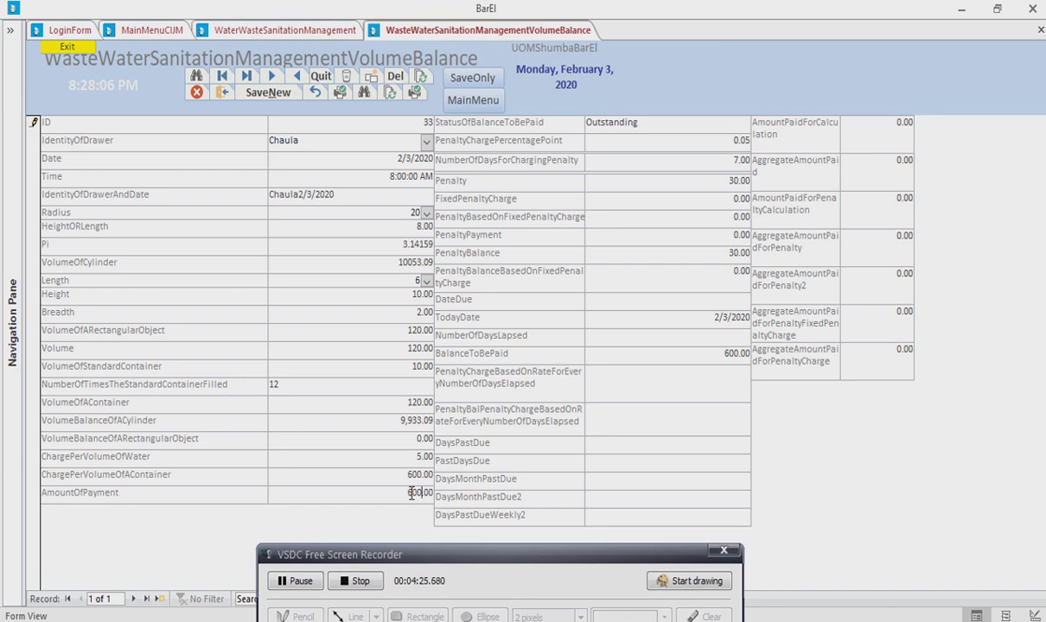
{"action": "left_click", "coordinate": [401, 491]}
{"action": "left_click", "coordinate": [397, 478]}
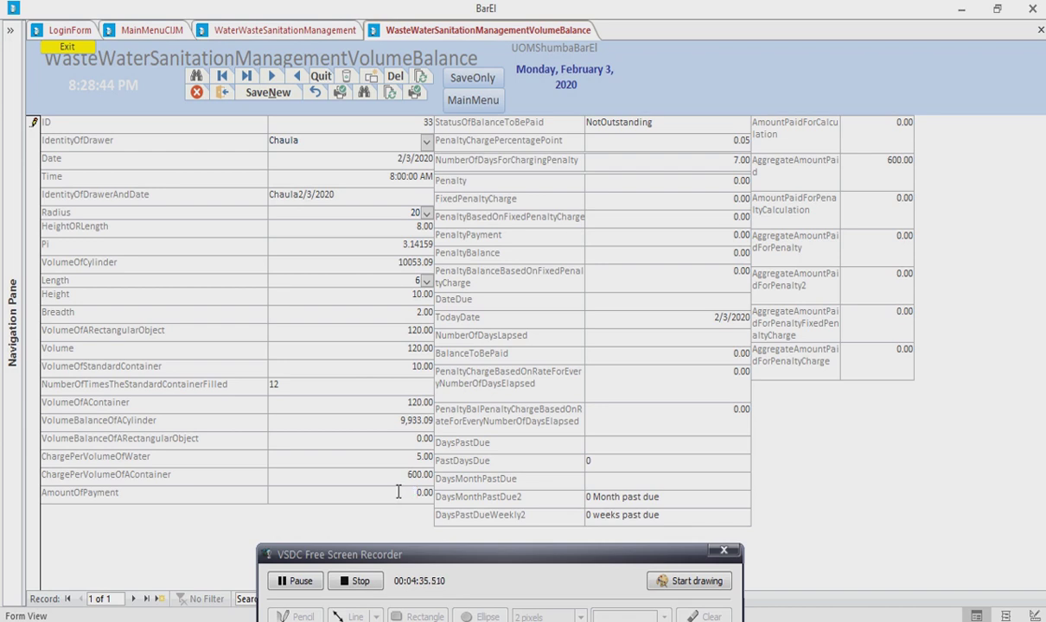
{"action": "left_click", "coordinate": [389, 479]}
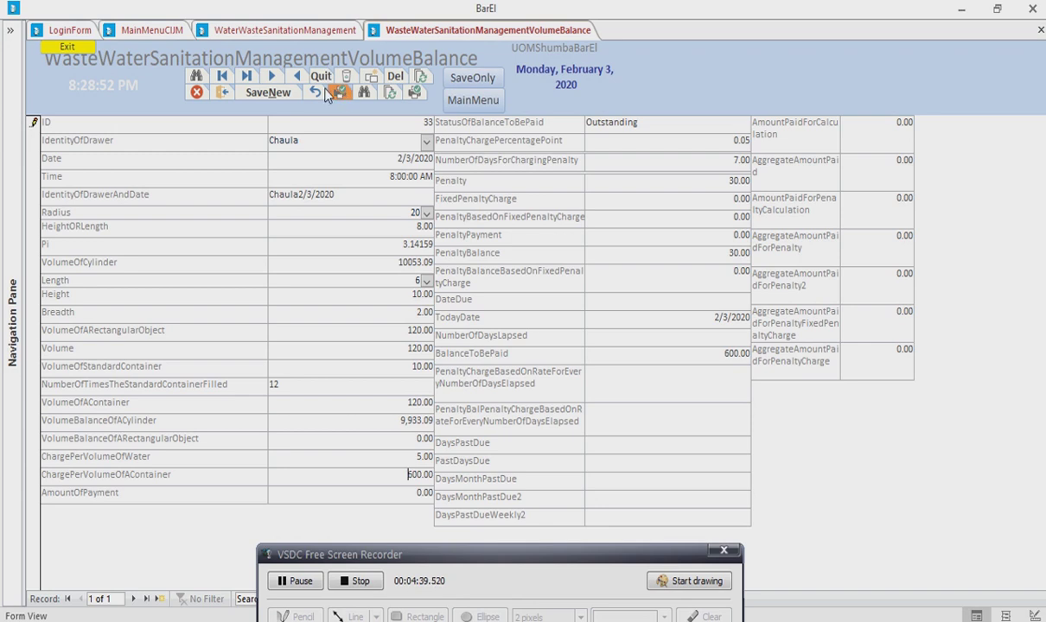
{"action": "left_click", "coordinate": [274, 93]}
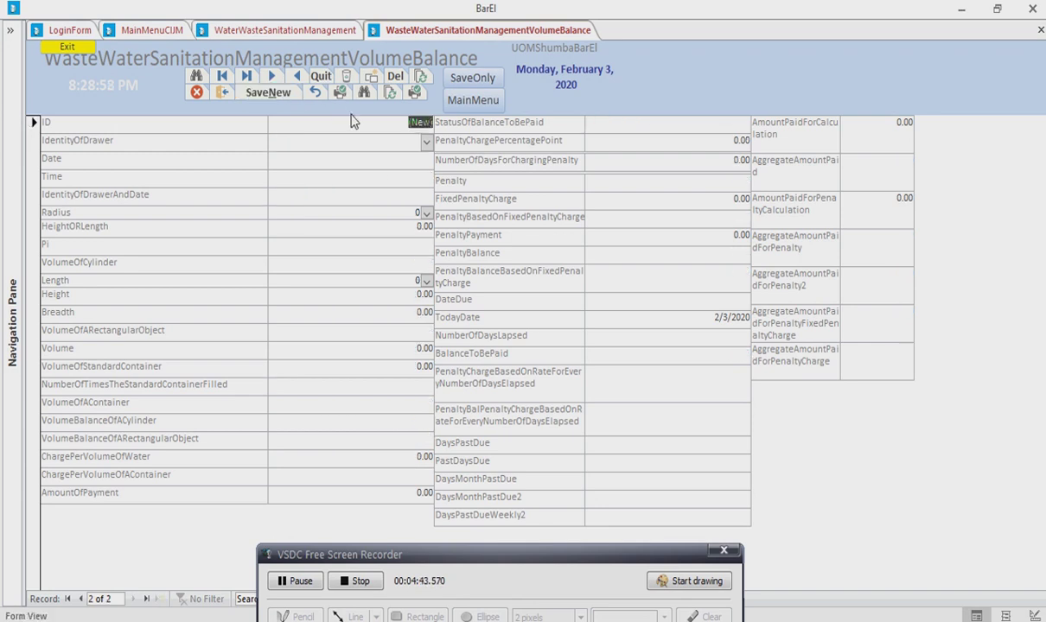
In the new record, choose the first listed drawer as IdentityOfDrawer and set the date to 2/3/2020
{"action": "left_click", "coordinate": [426, 142]}
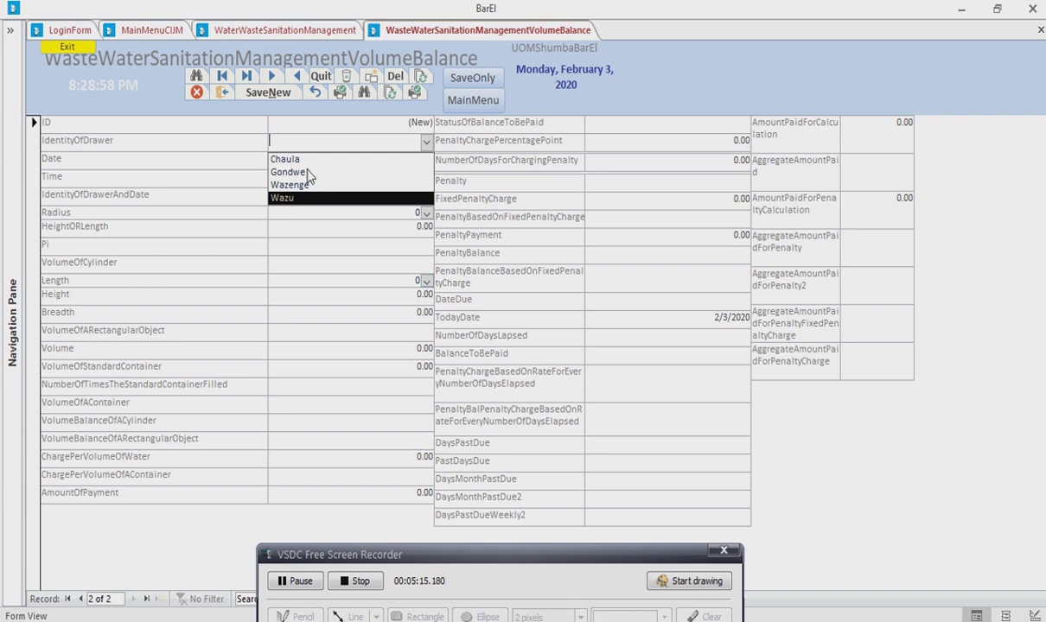
{"action": "left_click", "coordinate": [284, 159]}
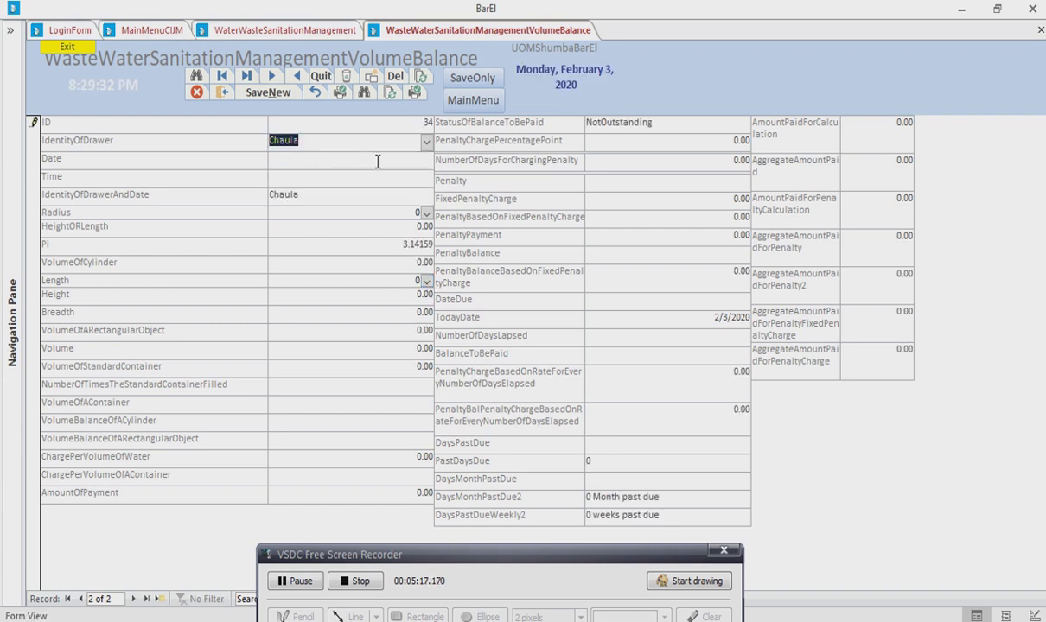
{"action": "left_click", "coordinate": [425, 157]}
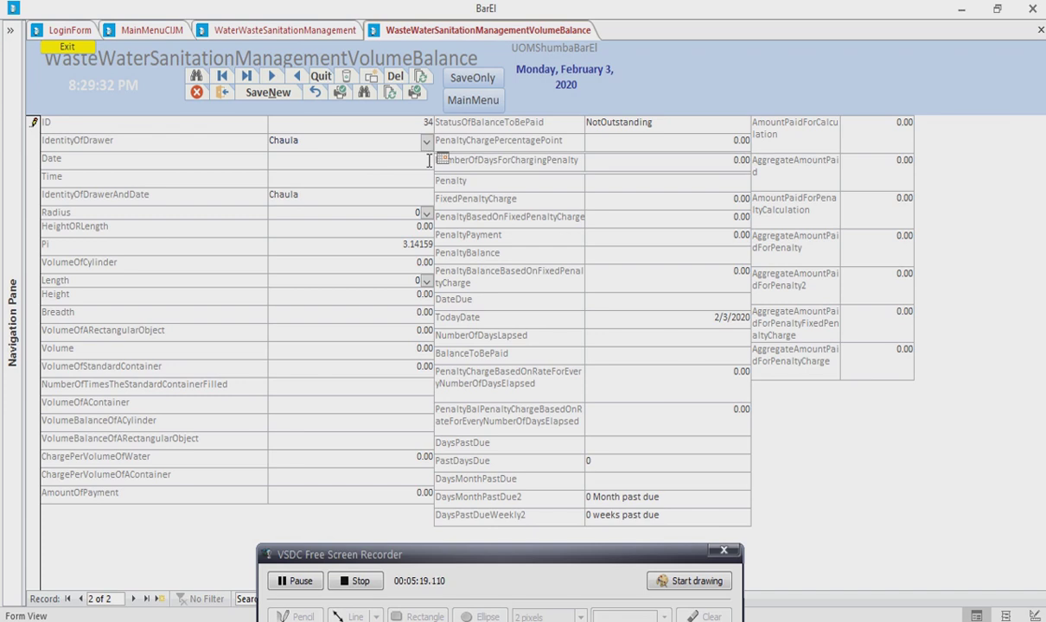
{"action": "left_click", "coordinate": [441, 160]}
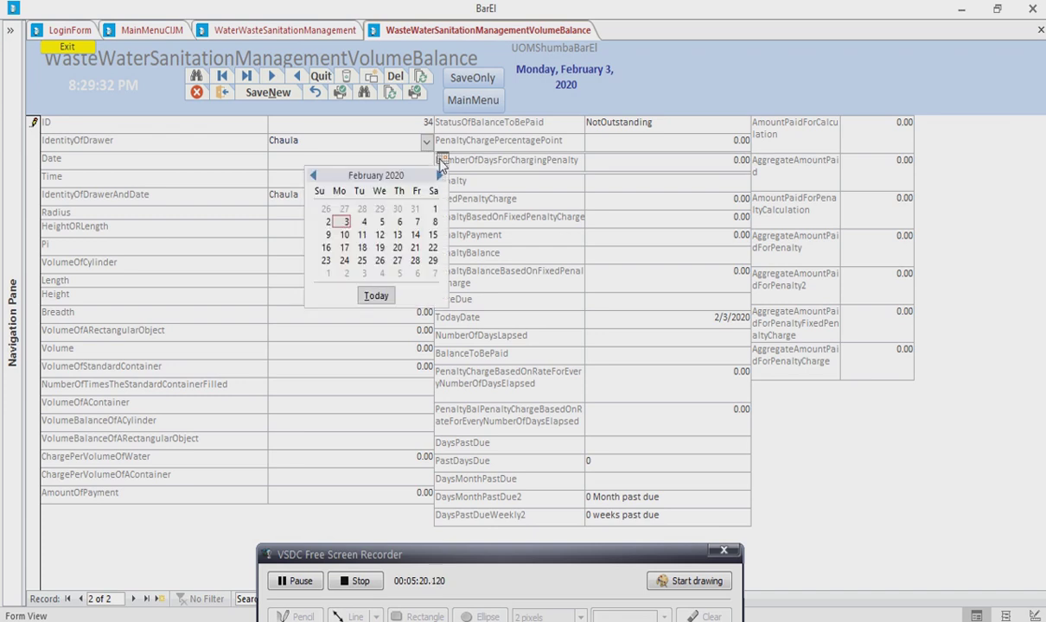
{"action": "left_click", "coordinate": [344, 222]}
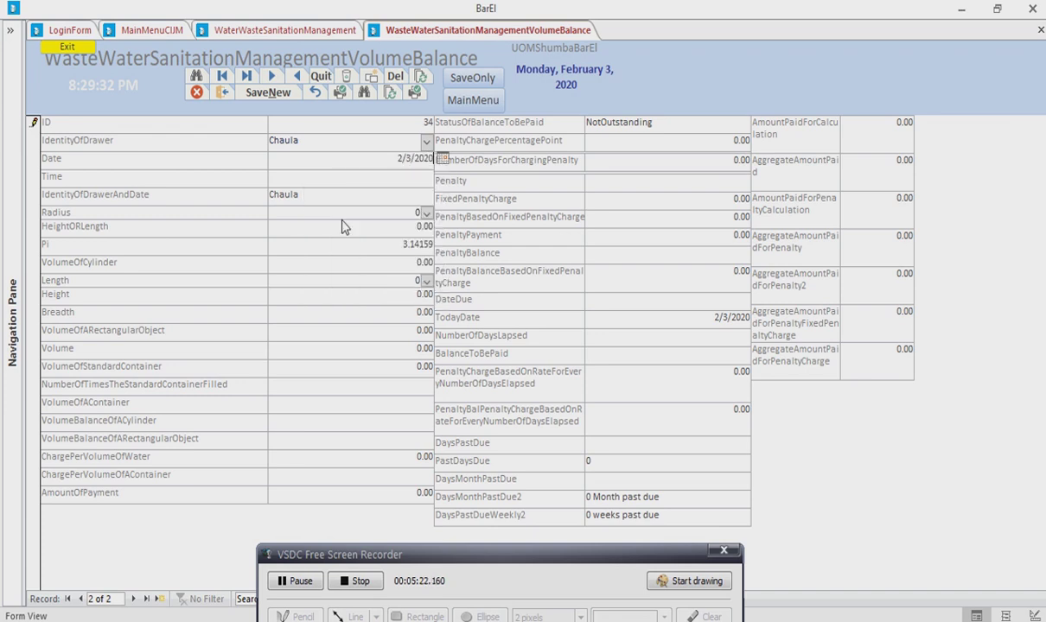
Set Time to 9:00 AM and fill in length 6, height 10 and breadth 2 from the stored row
{"action": "left_click", "coordinate": [377, 178]}
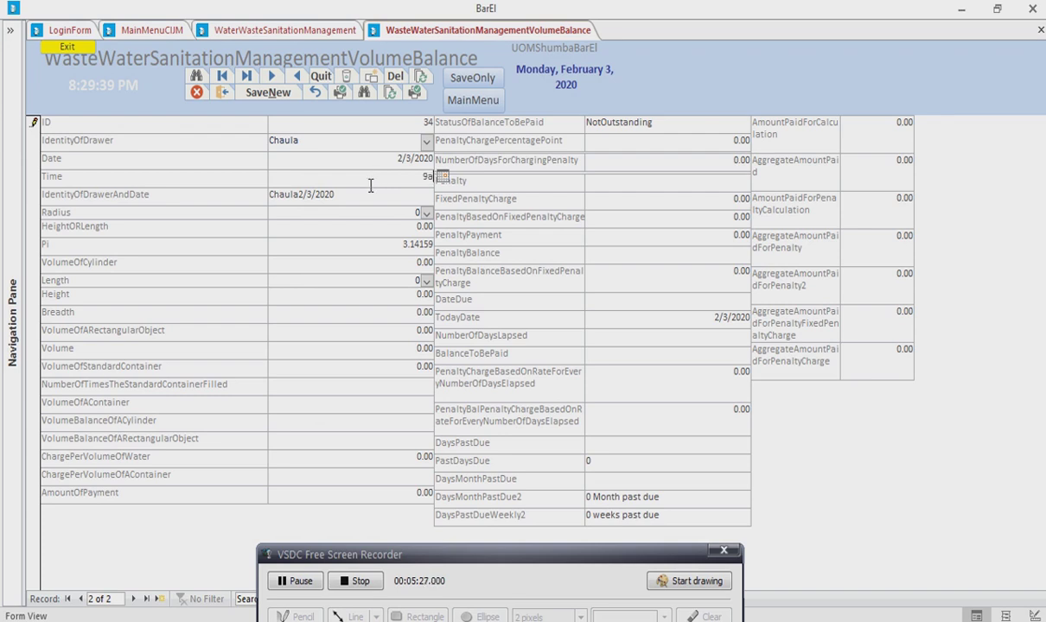
{"action": "key", "text": "Tab"}
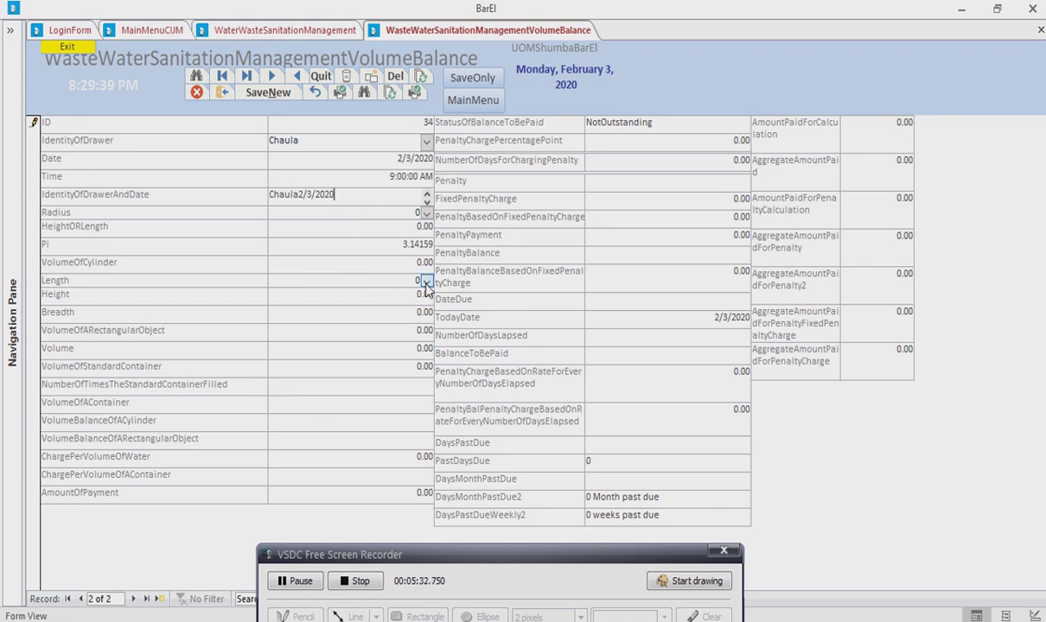
{"action": "left_click", "coordinate": [425, 281]}
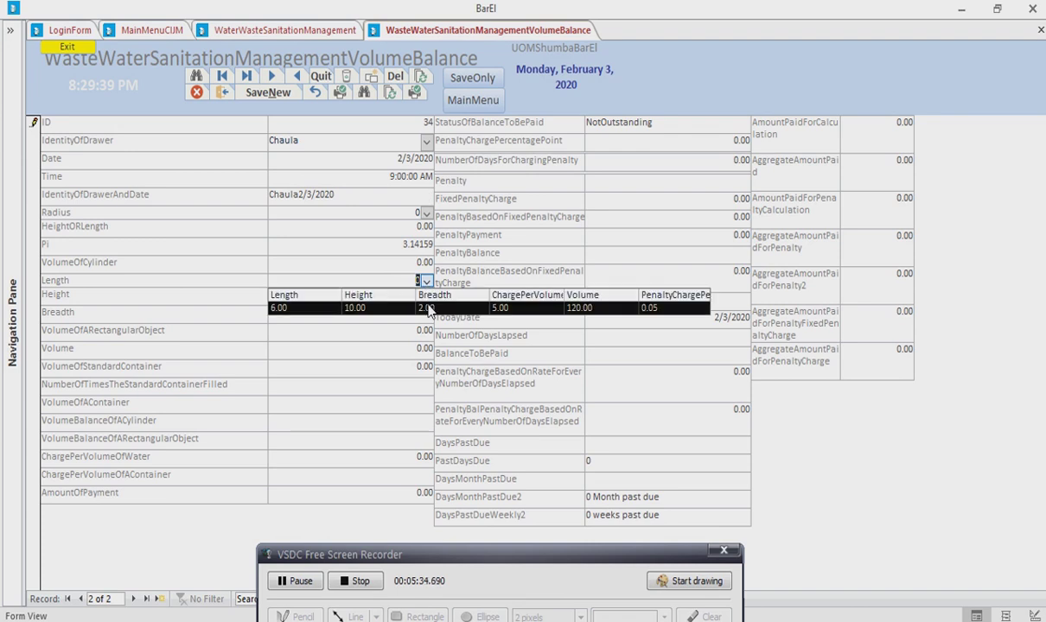
{"action": "left_click", "coordinate": [430, 305]}
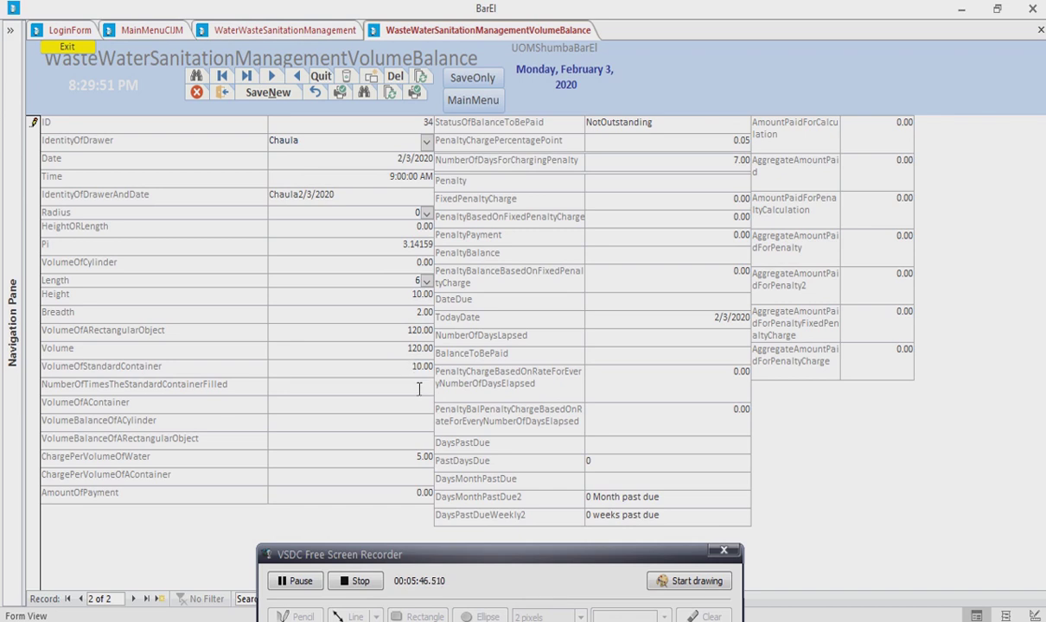
Set VolumeOfStandardContainer to 10 and NumberOfTimesTheStandardContainerFilled to 10
{"action": "left_click", "coordinate": [419, 389]}
{"action": "type", "text": "10"}
{"action": "key", "text": "Return"}
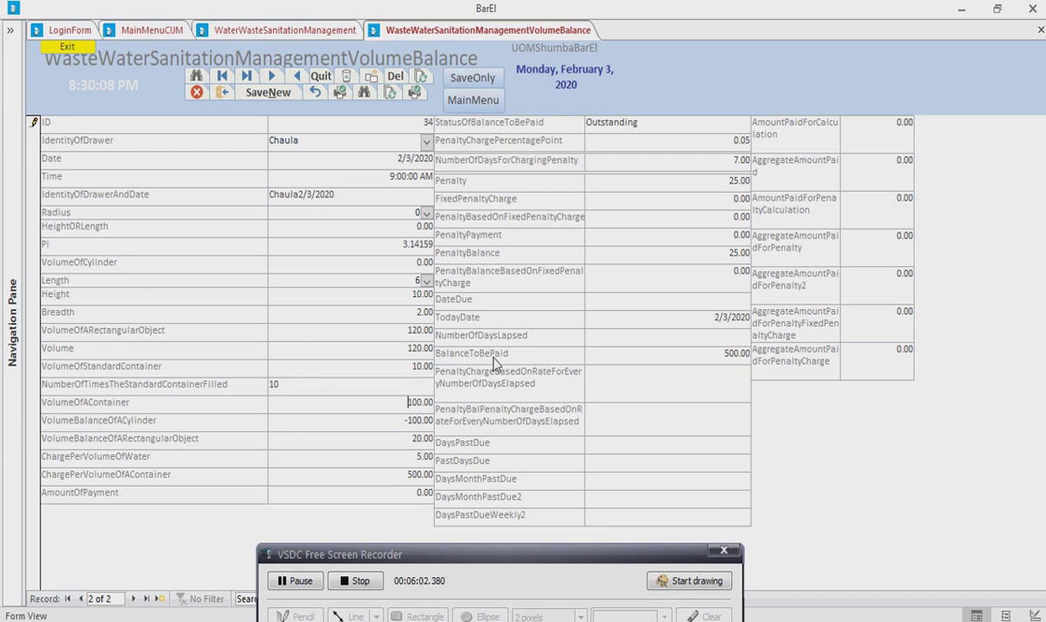
Review the first record's volumes, charges and balance, and return to the second record
{"action": "left_click", "coordinate": [410, 492]}
{"action": "left_click_drag", "start_coordinate": [495, 553], "coordinate": [728, 491]}
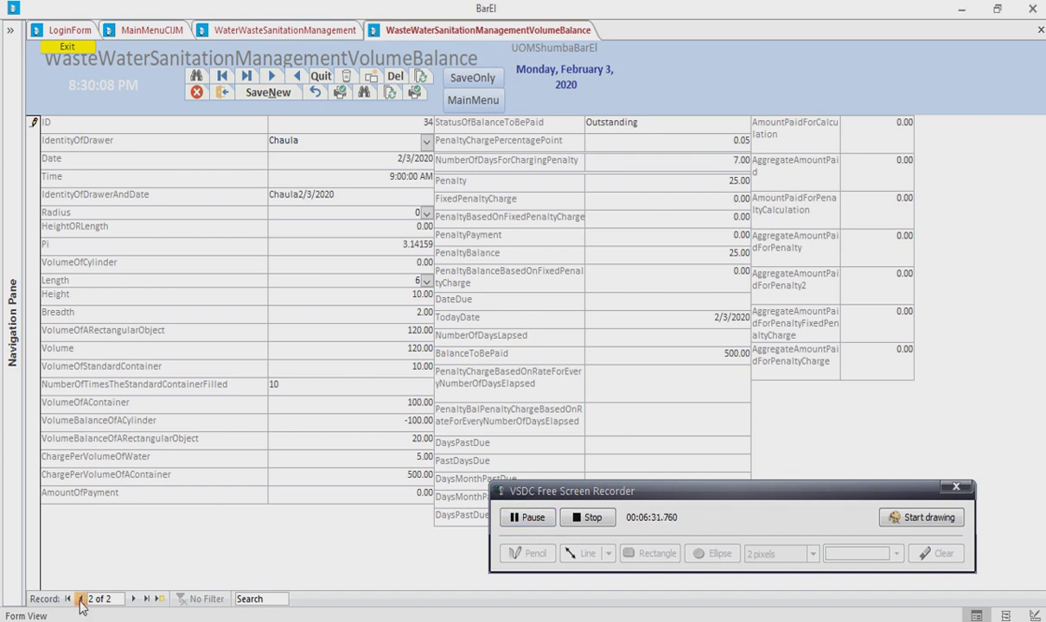
{"action": "left_click", "coordinate": [79, 598]}
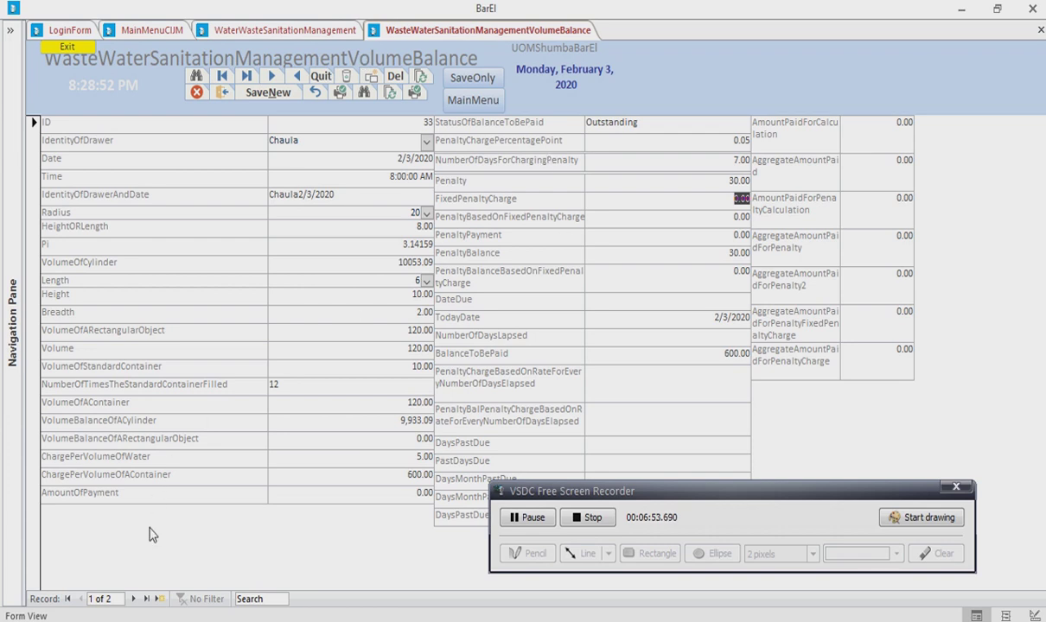
{"action": "left_click", "coordinate": [133, 598]}
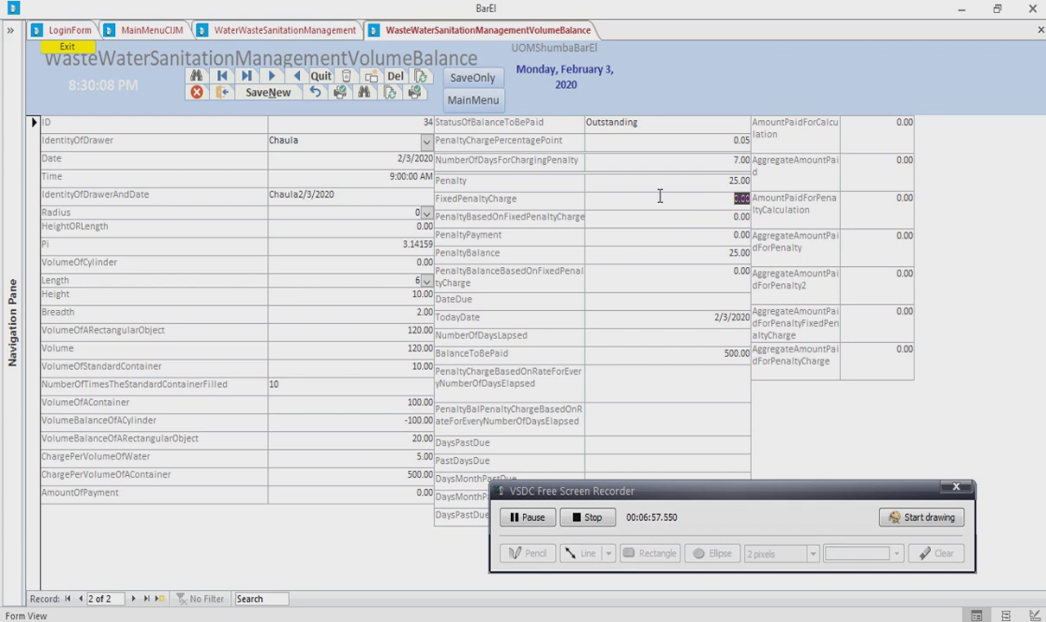
Set AmountOfPayment to 100 in the second record and save it to start a new one
{"action": "left_click", "coordinate": [413, 494]}
{"action": "type", "text": "10"}
{"action": "left_click", "coordinate": [359, 462]}
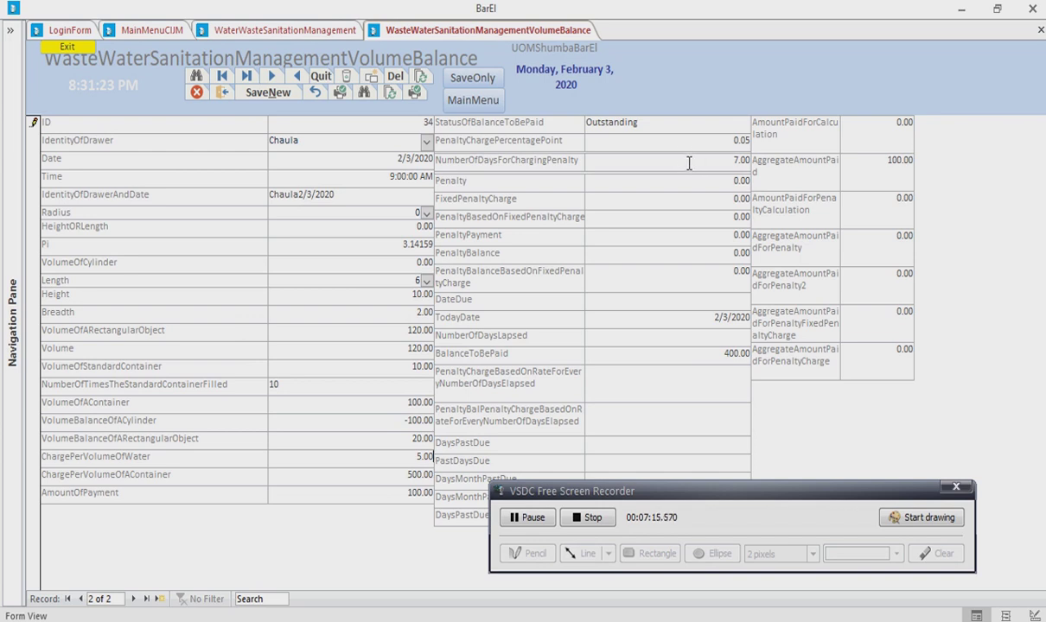
{"action": "left_click", "coordinate": [610, 334]}
{"action": "left_click", "coordinate": [269, 95]}
In the new record, choose the second listed drawer as IdentityOfDrawer and set the date to 2/3/2020
{"action": "left_click", "coordinate": [426, 142]}
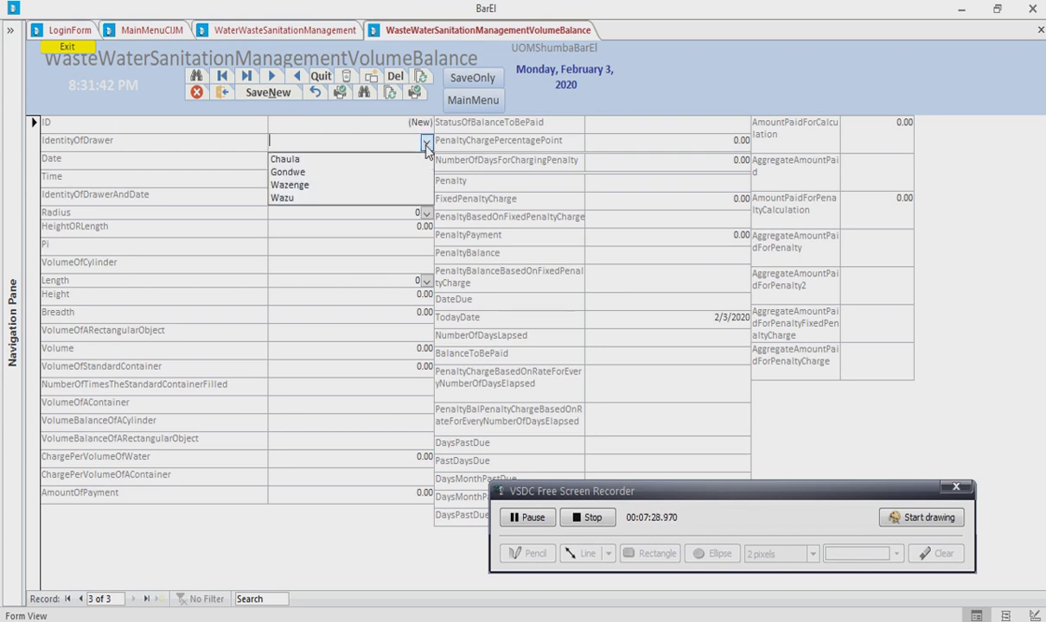
{"action": "left_click", "coordinate": [295, 173]}
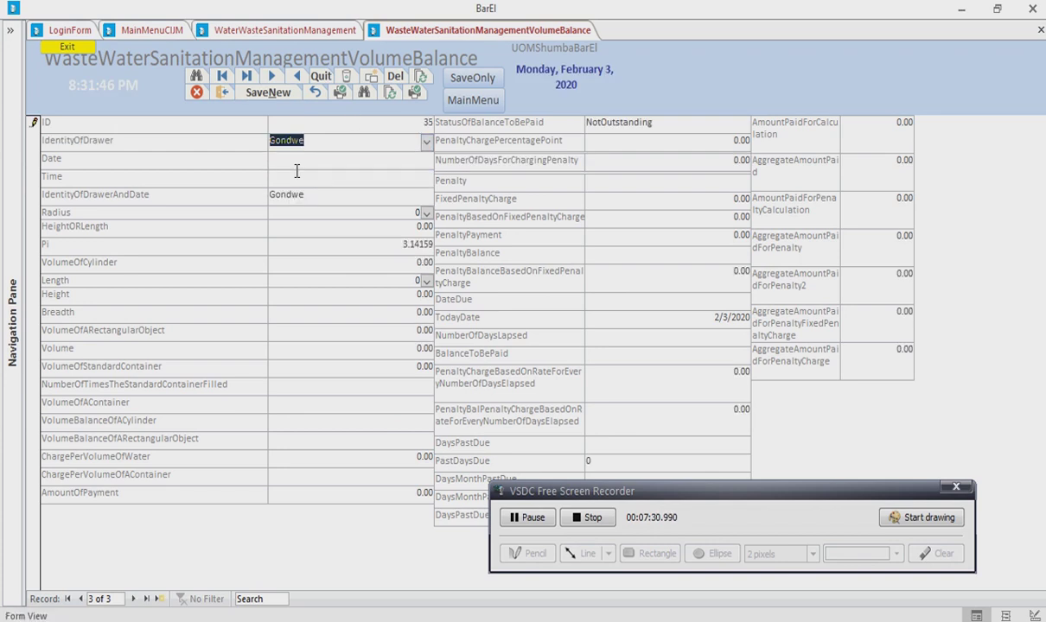
{"action": "left_click", "coordinate": [410, 161]}
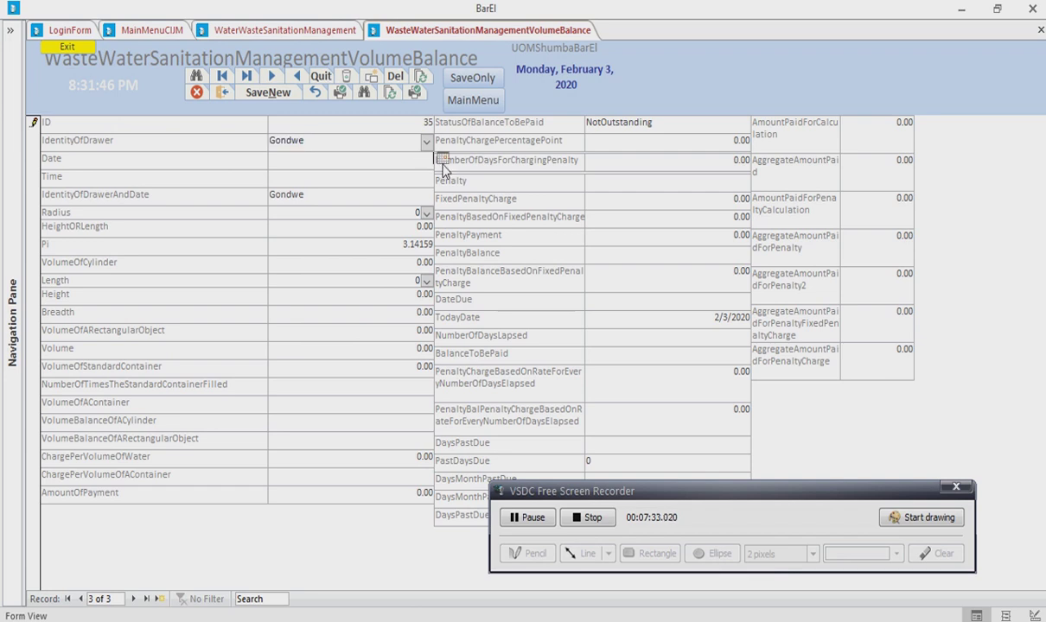
{"action": "left_click", "coordinate": [443, 163]}
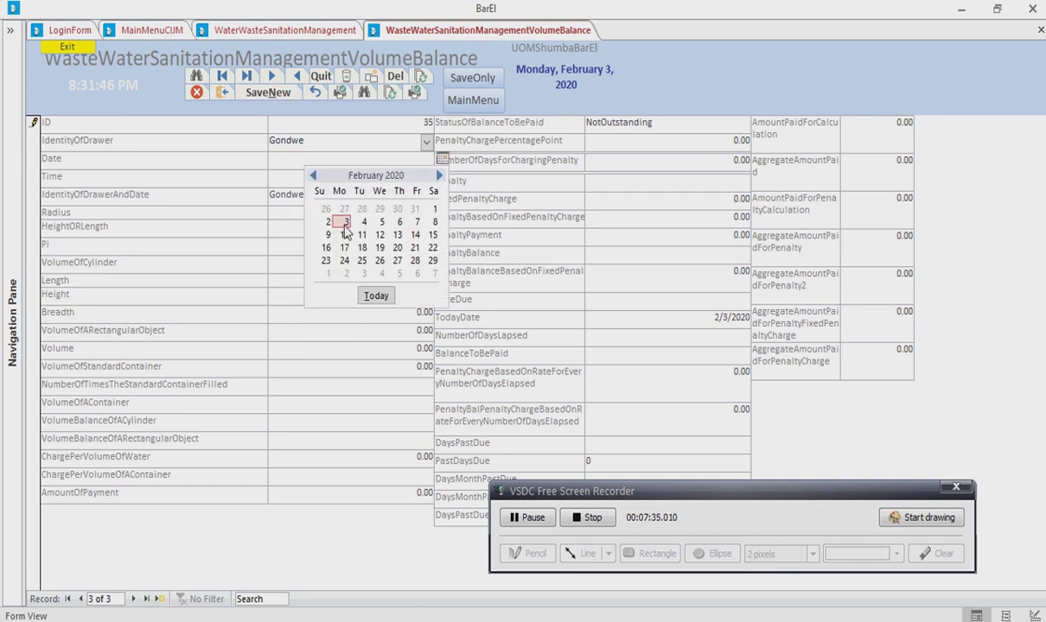
{"action": "left_click", "coordinate": [330, 221]}
Set Time to 10:00 AM and choose the stored row with length 6, height 10 and breadth 2
{"action": "left_click", "coordinate": [418, 181]}
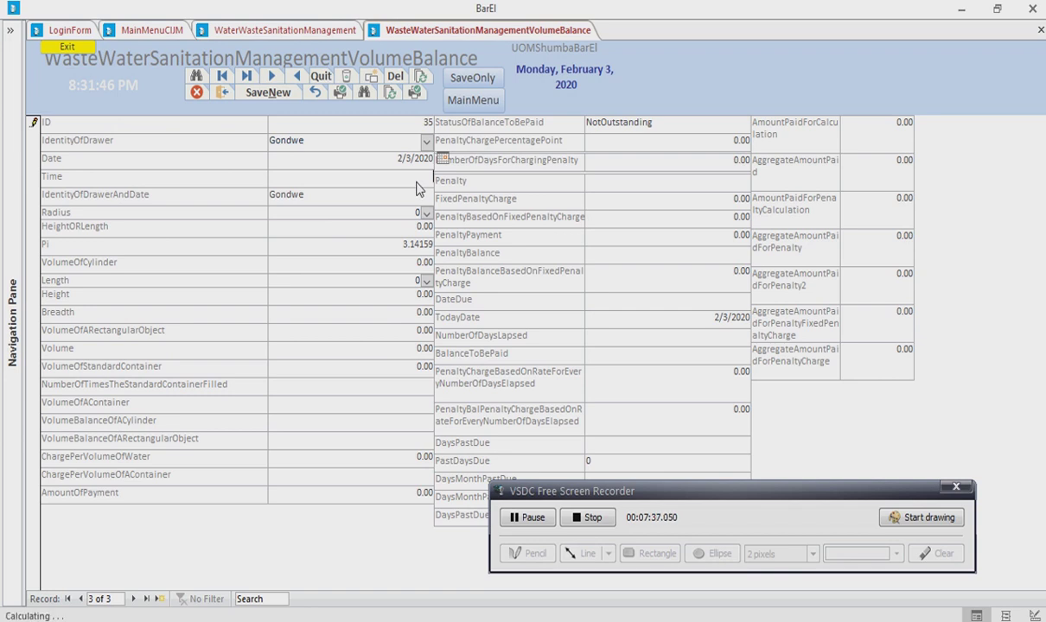
{"action": "type", "text": "1"}
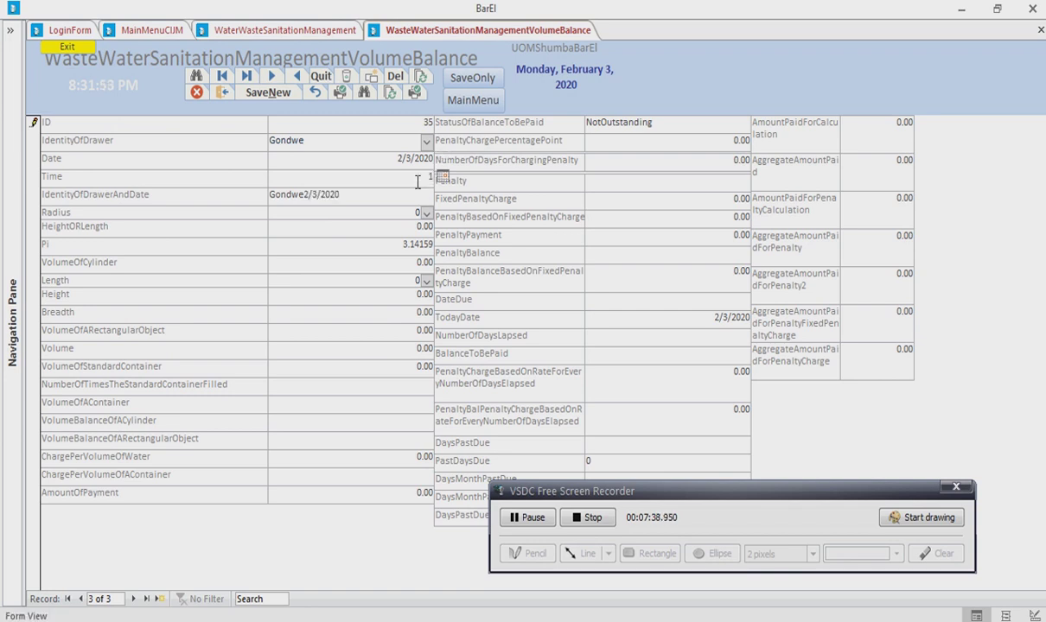
{"action": "type", "text": "0a"}
{"action": "key", "text": "Tab"}
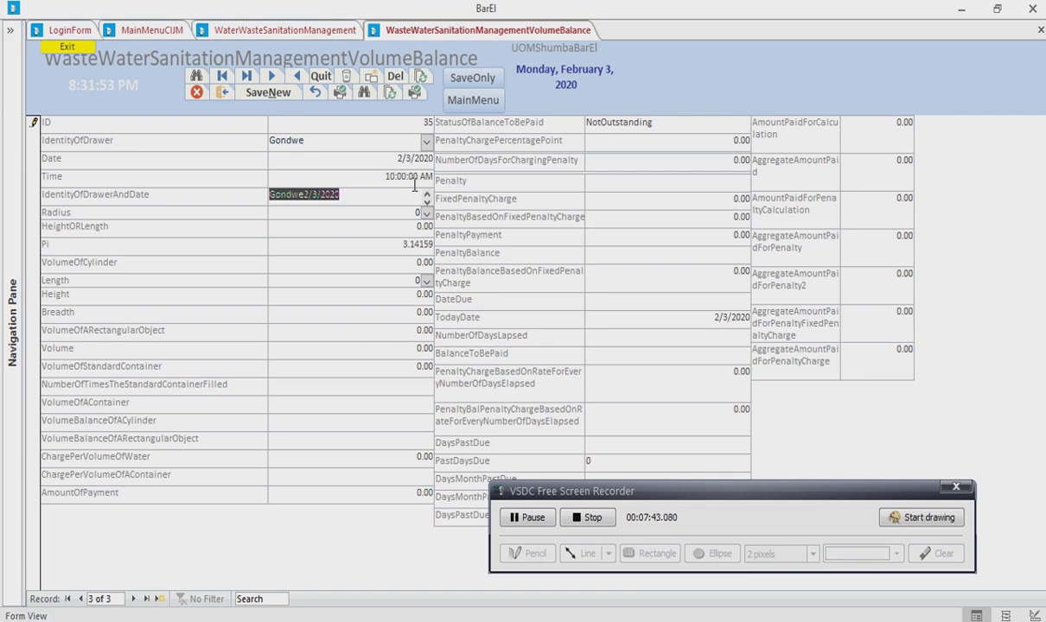
{"action": "left_click", "coordinate": [426, 282]}
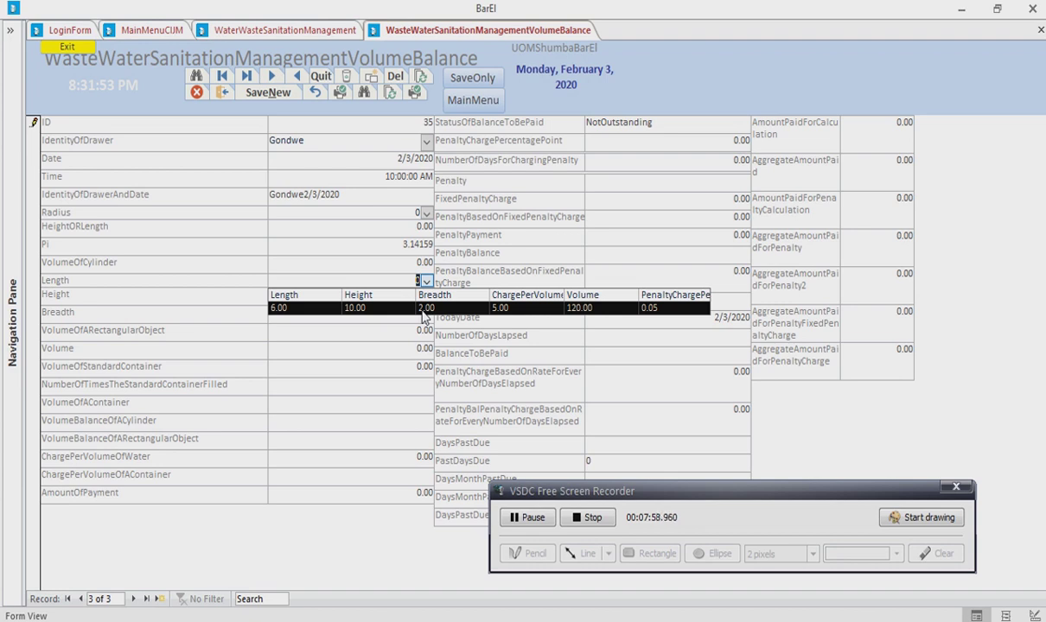
{"action": "left_click", "coordinate": [423, 309]}
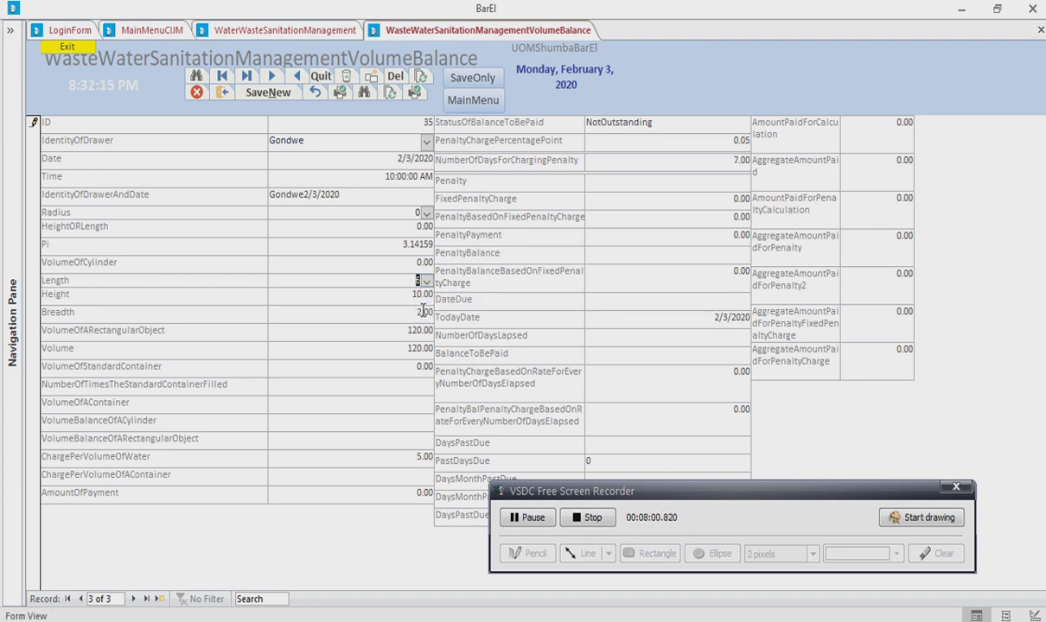
Set VolumeOfStandardContainer to 10 and NumberOfTimesTheStandardContainerFilled to 5
{"action": "left_click", "coordinate": [401, 365]}
{"action": "type", "text": "5"}
{"action": "left_click", "coordinate": [362, 418]}
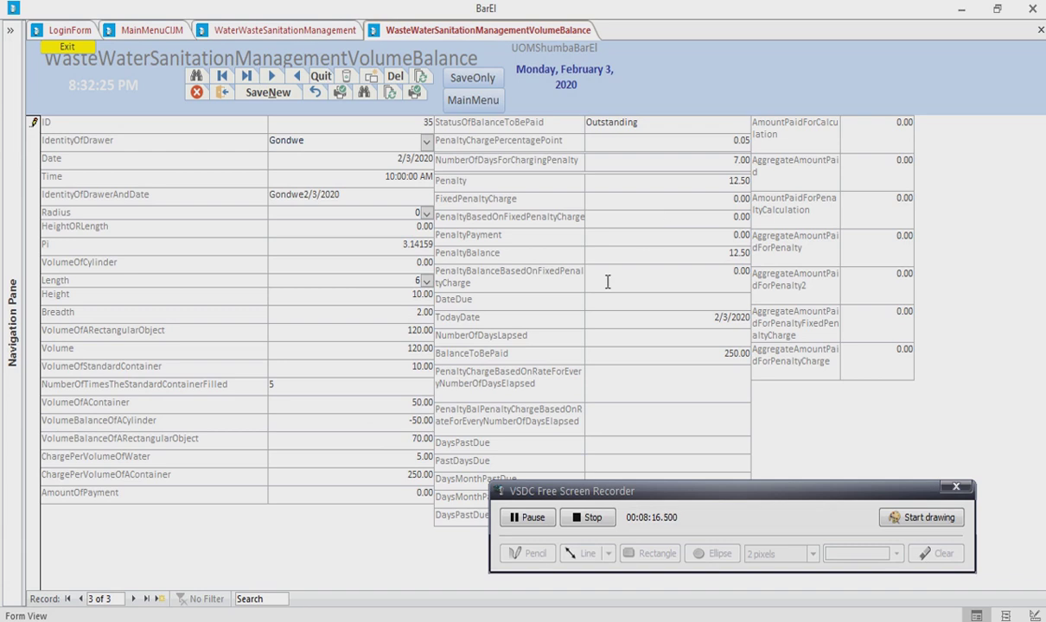
{"action": "left_click", "coordinate": [412, 492]}
{"action": "type", "text": "20"}
{"action": "left_click", "coordinate": [388, 461]}
{"action": "left_click", "coordinate": [710, 359]}
{"action": "left_click", "coordinate": [895, 127]}
{"action": "left_click", "coordinate": [886, 164]}
{"action": "key", "text": "Delete"}
{"action": "key", "text": "Delete"}
{"action": "key", "text": "Delete"}
{"action": "key", "text": "Delete"}
Set AmountOfPayment to 230 for the third record
{"action": "left_click", "coordinate": [411, 493]}
{"action": "key", "text": "Delete"}
{"action": "key", "text": "Delete"}
{"action": "type", "text": "30"}
{"action": "left_click", "coordinate": [685, 320]}
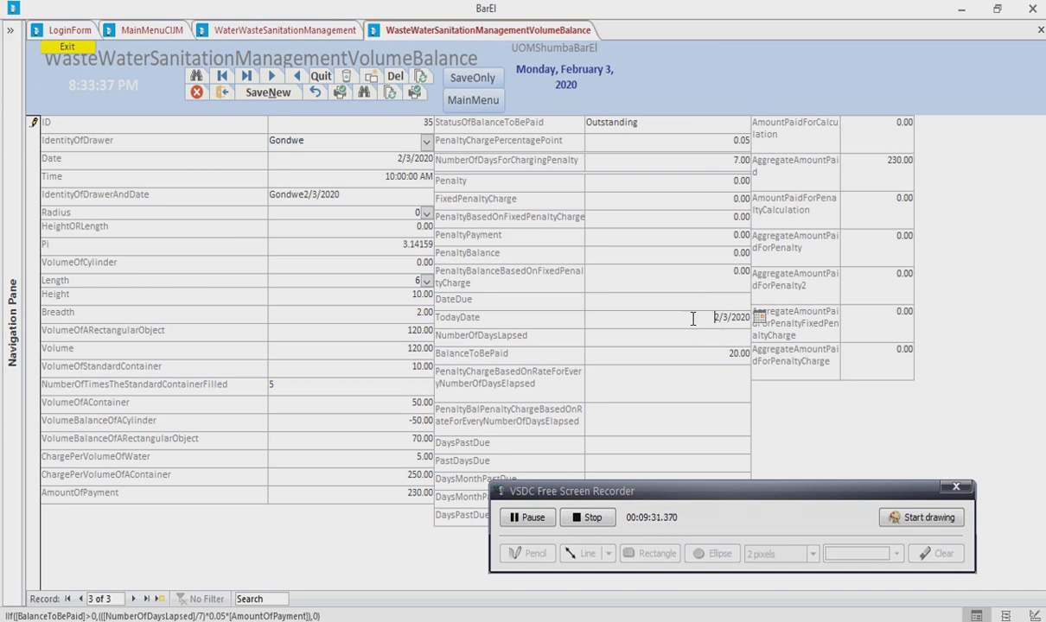
Set DateDue to 1/20/2020 and update the days lapsed and penalty fields
{"action": "left_click", "coordinate": [740, 299]}
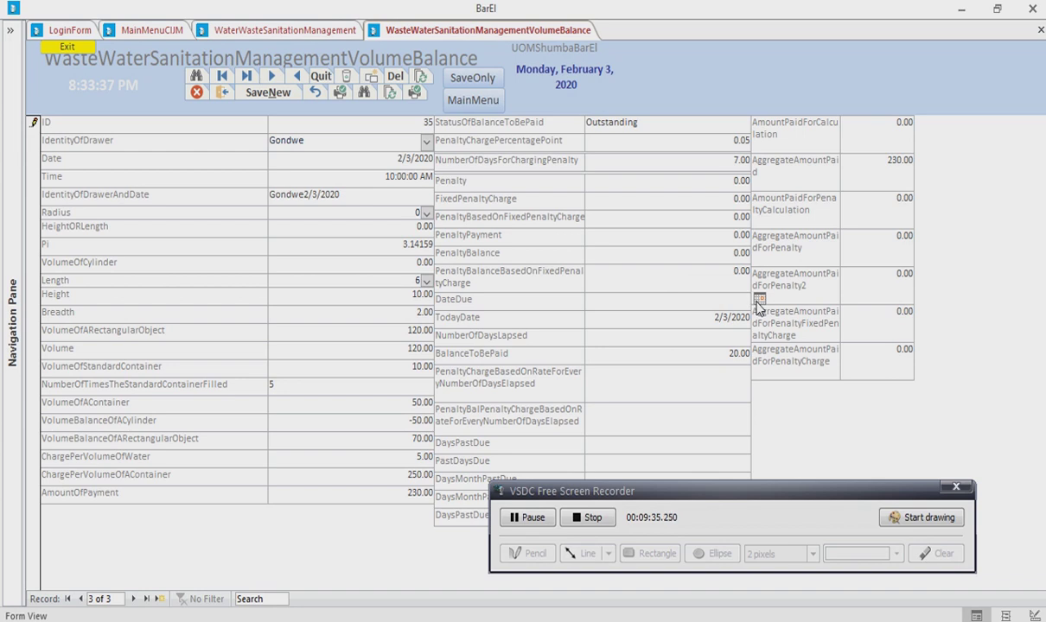
{"action": "left_click", "coordinate": [758, 301]}
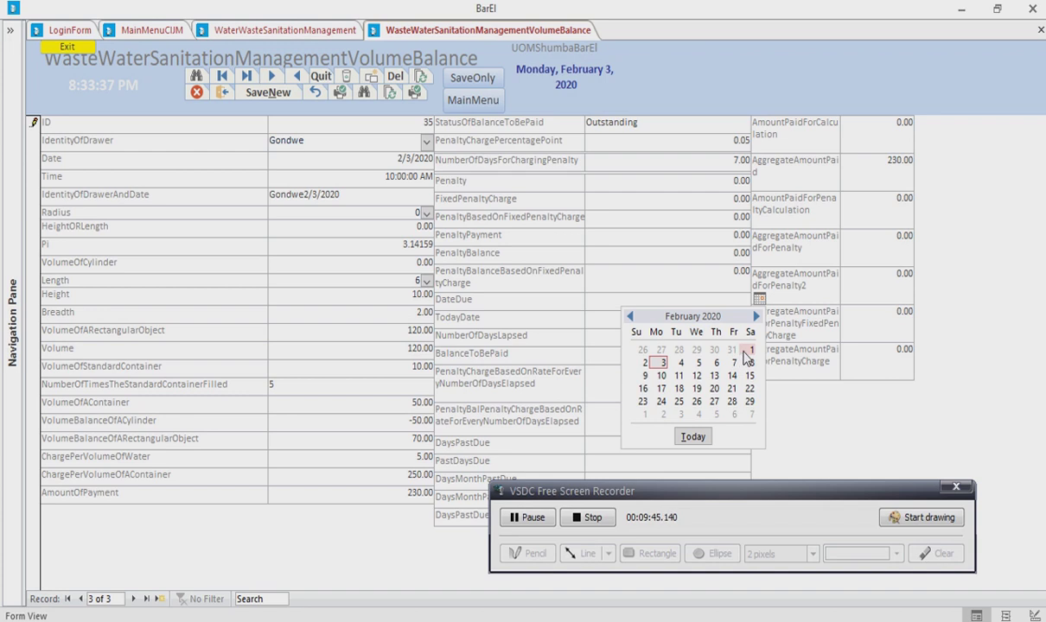
{"action": "left_click", "coordinate": [630, 316]}
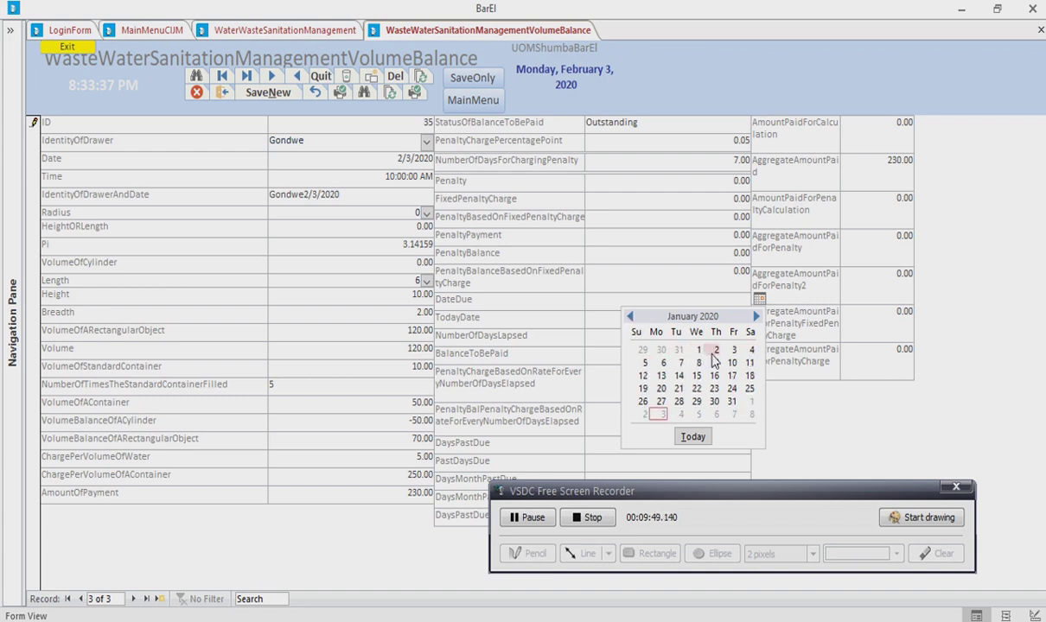
{"action": "left_click", "coordinate": [661, 389]}
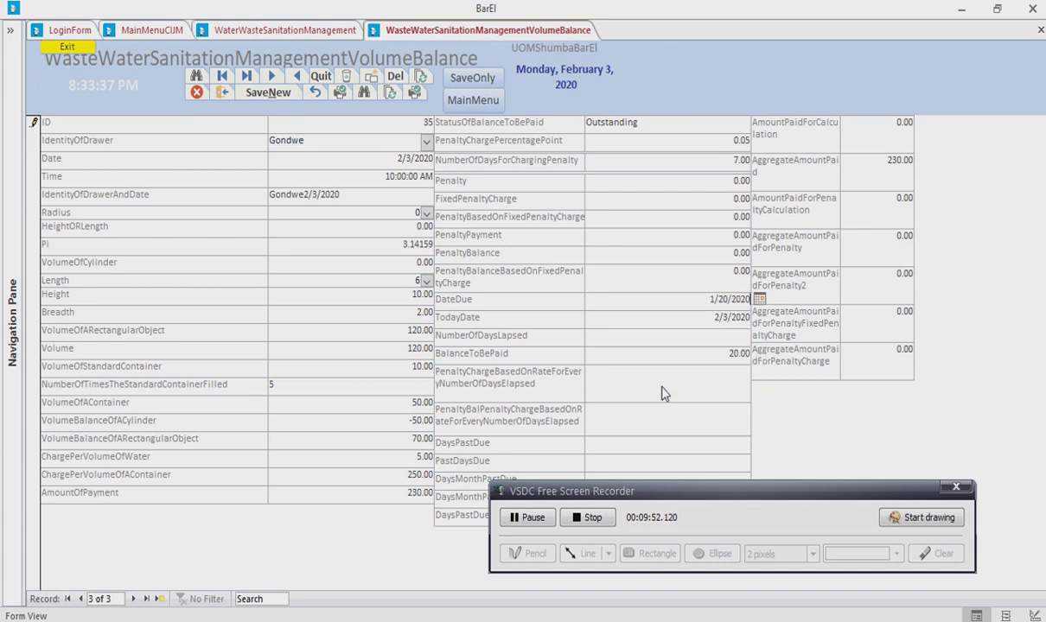
{"action": "left_click", "coordinate": [656, 338]}
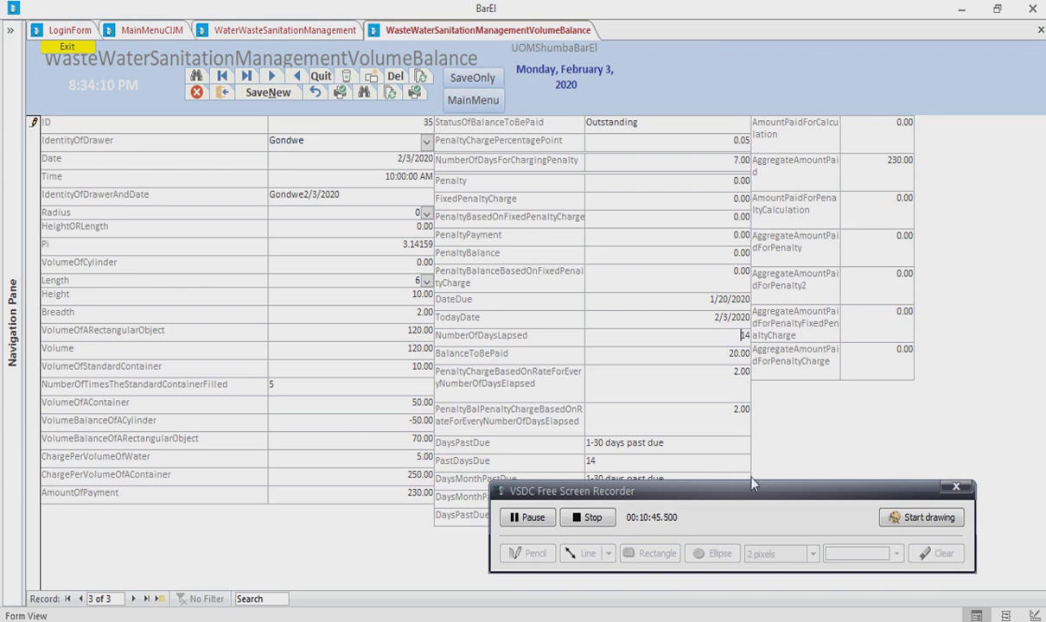
{"action": "left_click_drag", "start_coordinate": [763, 499], "coordinate": [533, 591]}
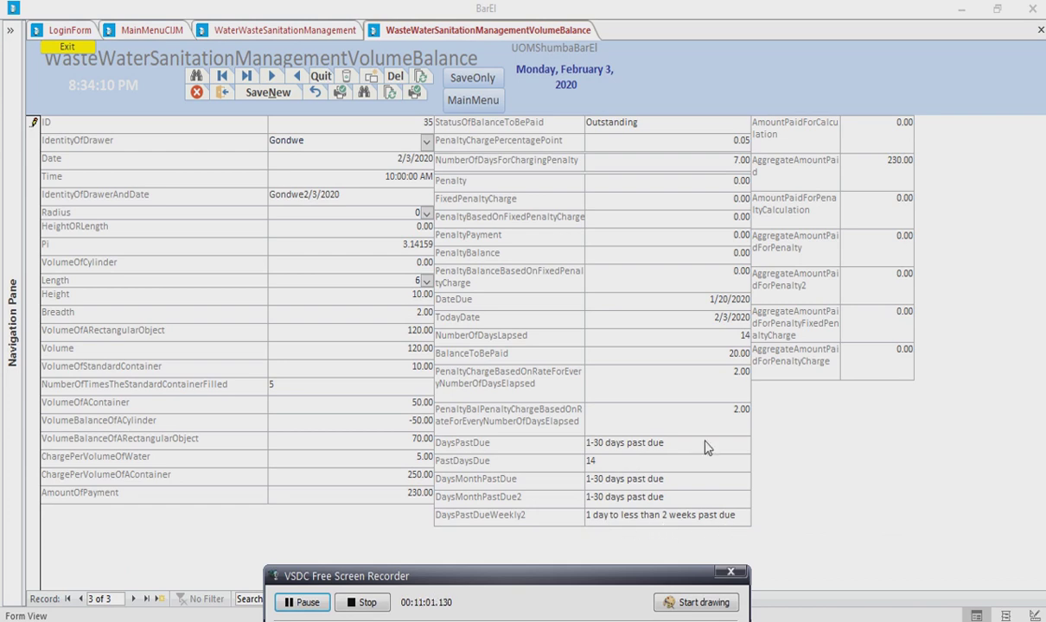
Try a DateDue of 1/1/2020 to compare the penalty charge, and set it back to 1/20/2020
{"action": "left_click", "coordinate": [724, 299]}
{"action": "left_click", "coordinate": [759, 300]}
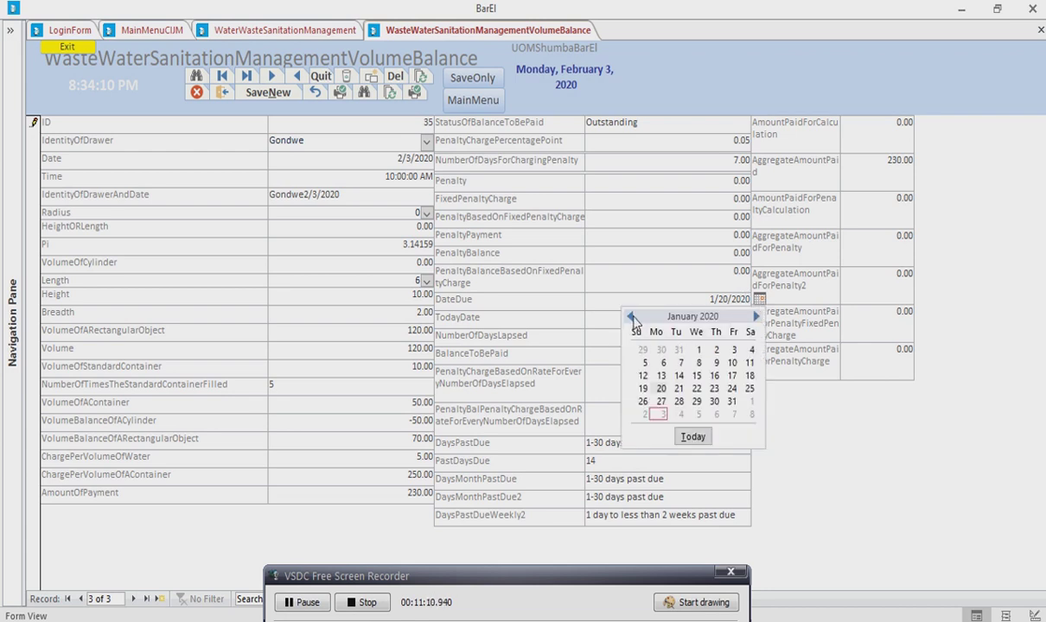
{"action": "left_click", "coordinate": [701, 351]}
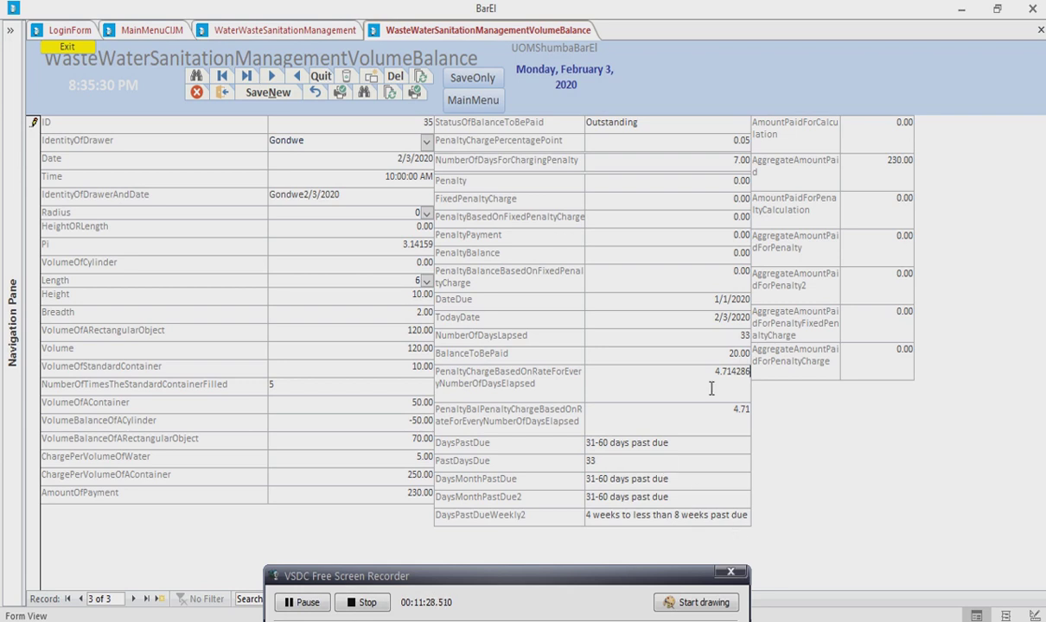
{"action": "left_click", "coordinate": [726, 300]}
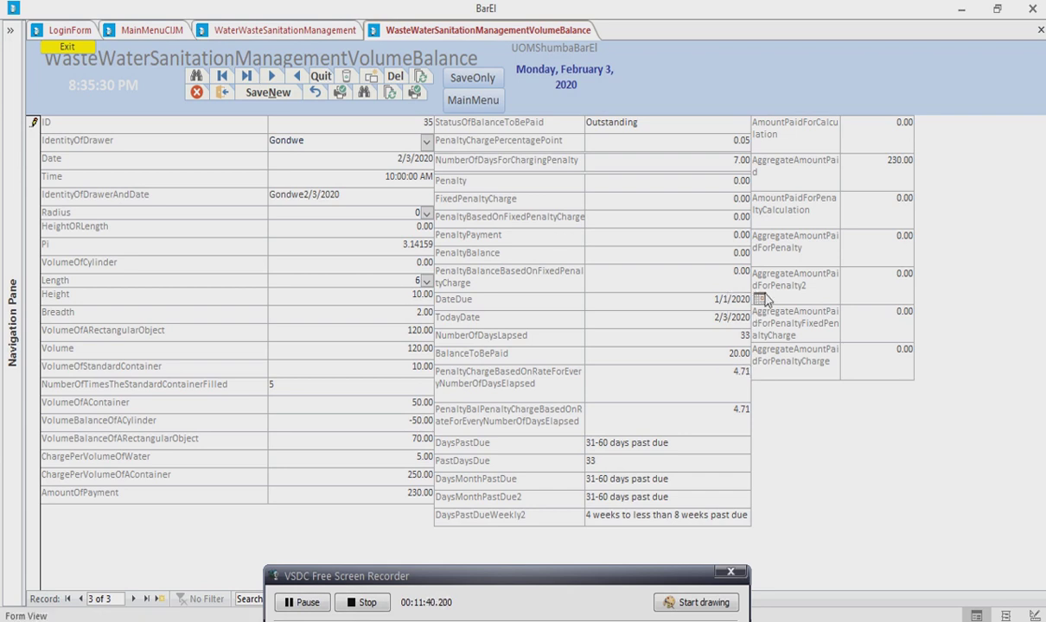
{"action": "left_click", "coordinate": [759, 299]}
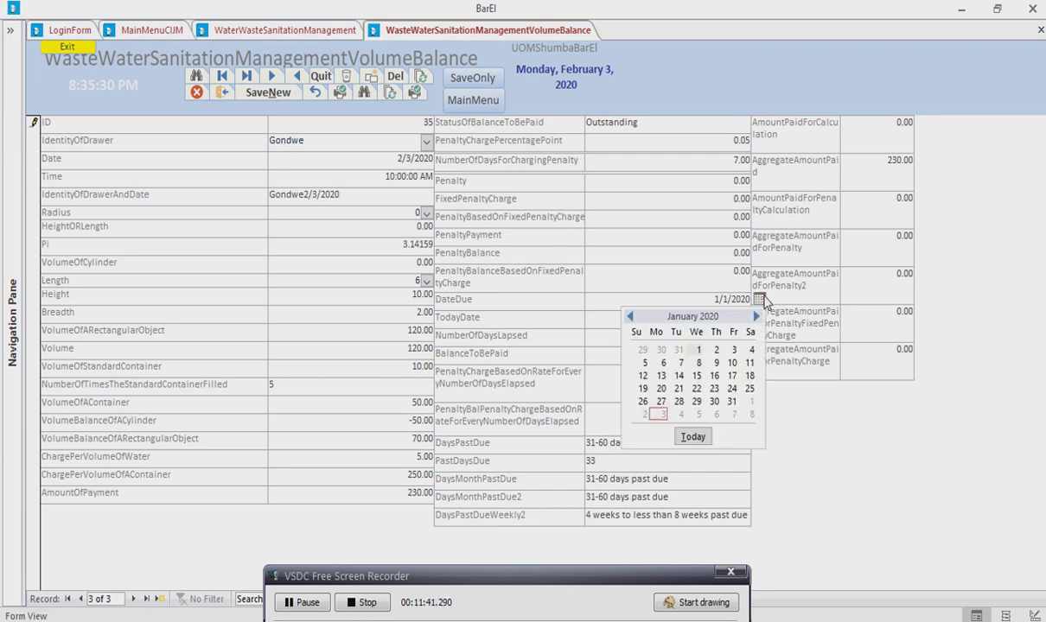
{"action": "left_click", "coordinate": [658, 389]}
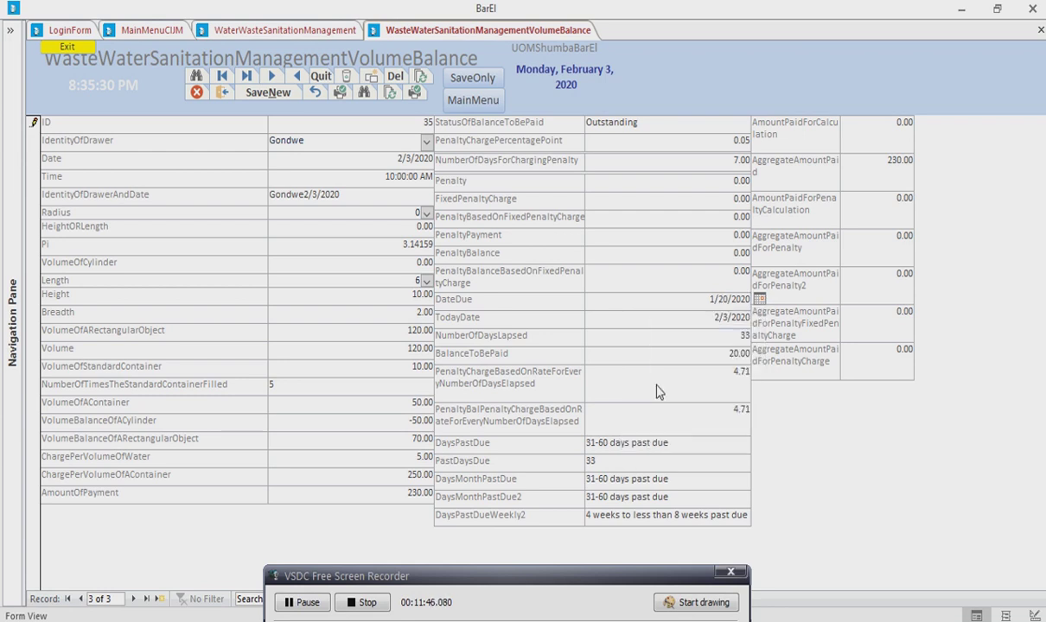
{"action": "left_click", "coordinate": [657, 387]}
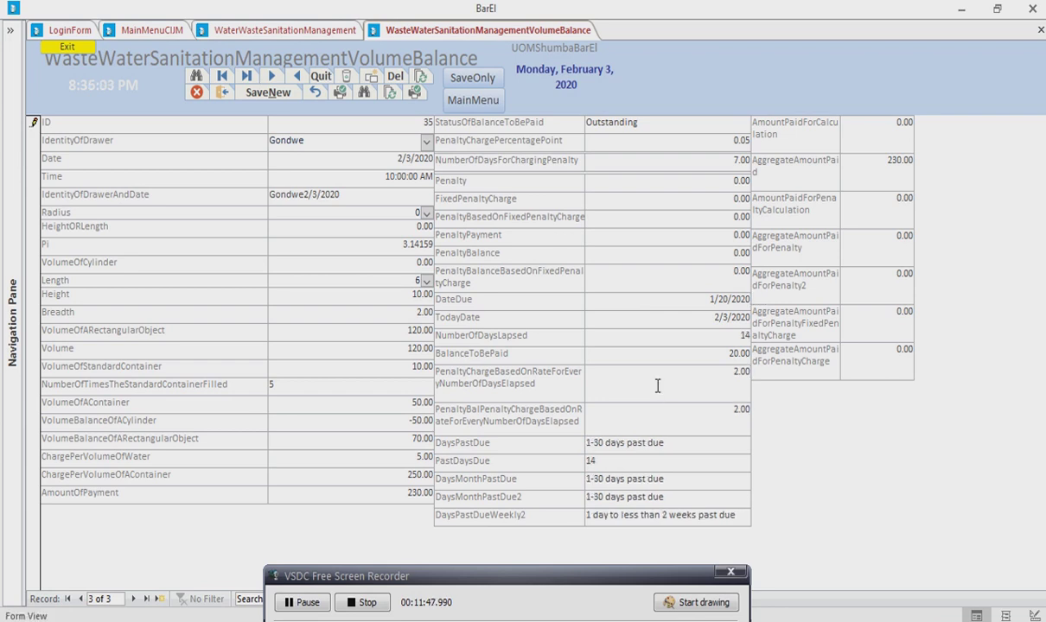
Save the record, and check the Find duplicates form for WasteWaterSanitationManagementVolumeBalance from the WaterWasteSanitationManagement menu before closing it
{"action": "left_click", "coordinate": [469, 80]}
{"action": "left_click", "coordinate": [270, 31]}
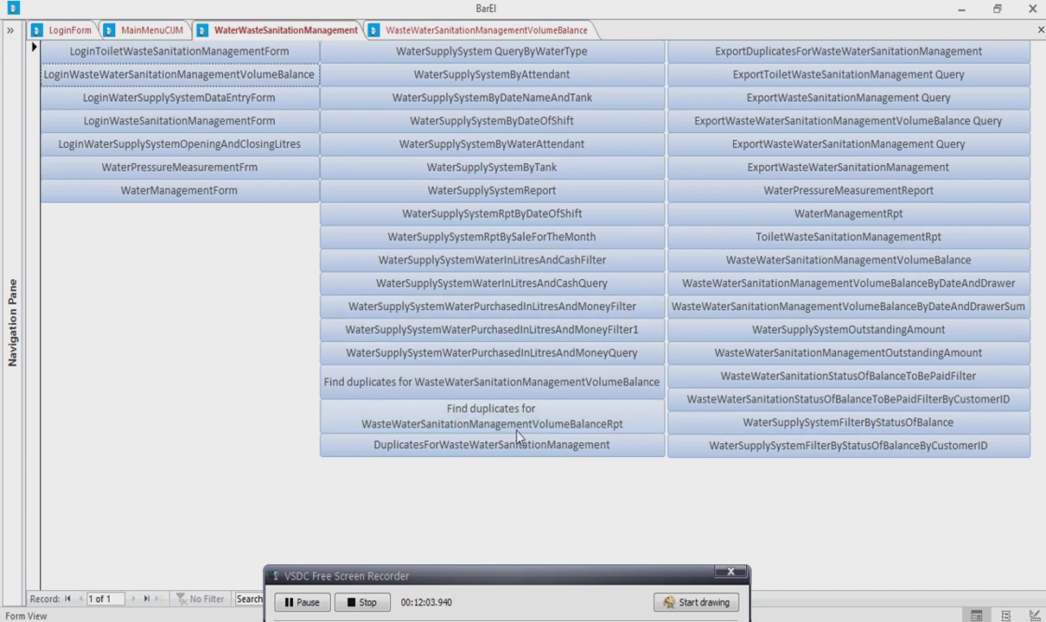
{"action": "left_click", "coordinate": [468, 381]}
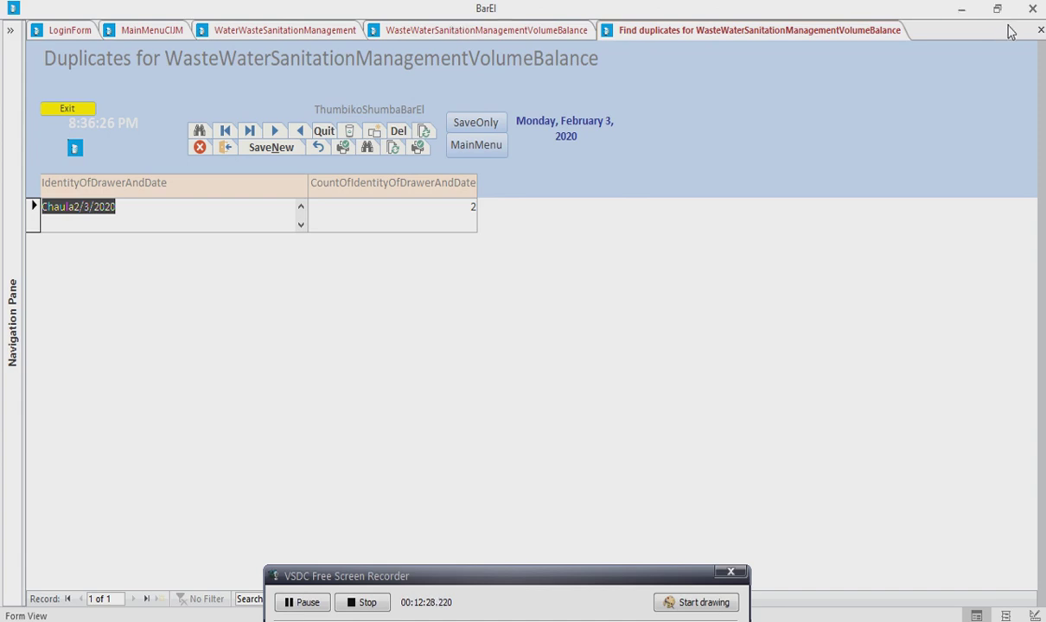
{"action": "left_click", "coordinate": [1039, 30]}
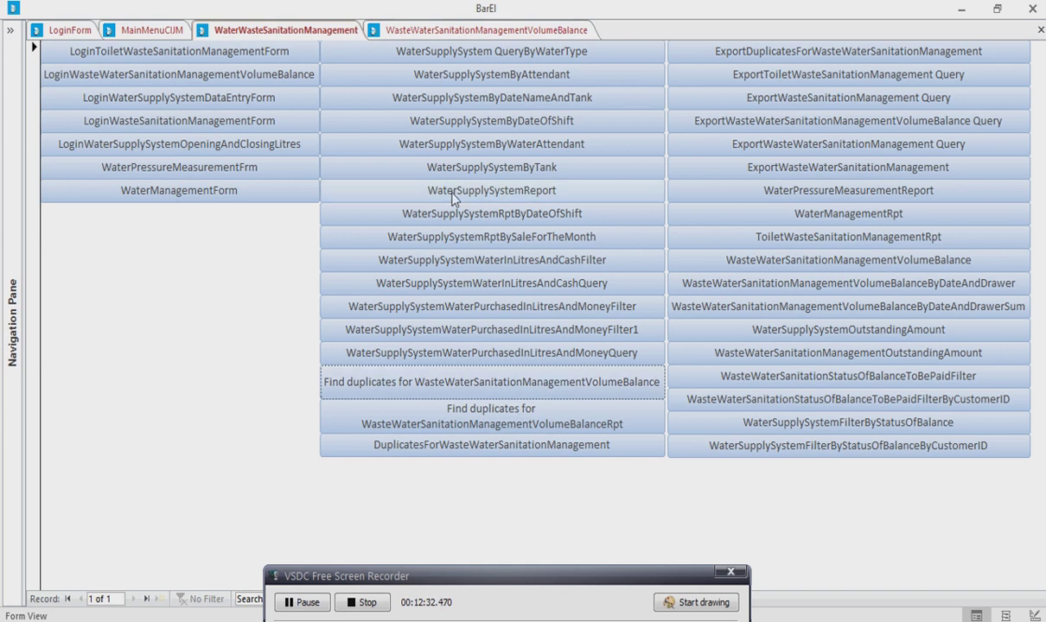
Review the Find duplicates report for WasteWaterSanitationManagementVolumeBalance and the DuplicatesForWasteWaterSanitationManagement report, closing each after viewing
{"action": "left_click", "coordinate": [481, 408]}
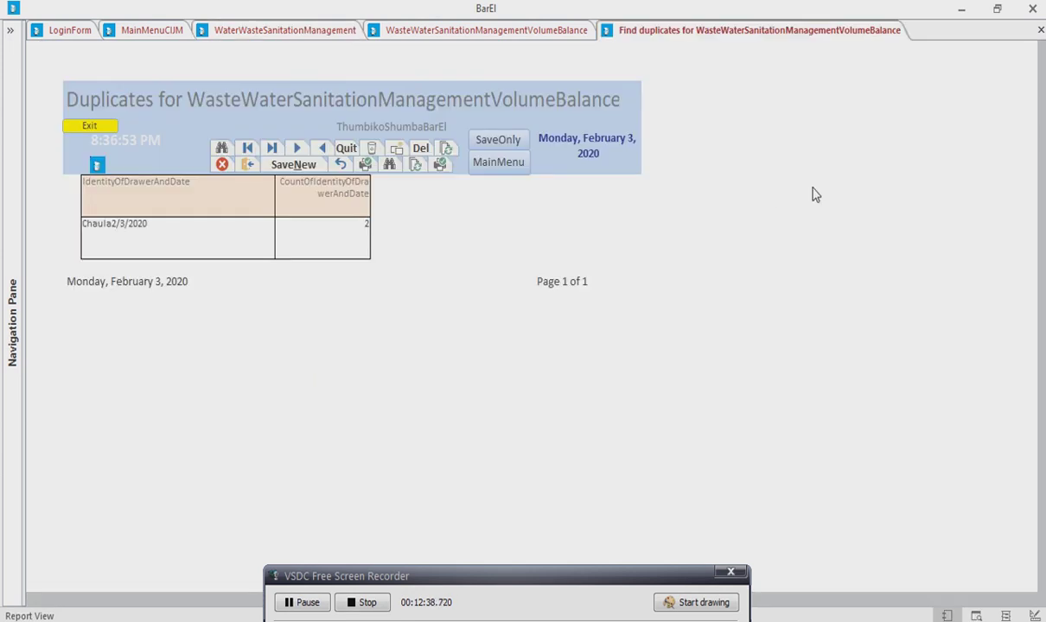
{"action": "left_click", "coordinate": [1040, 30]}
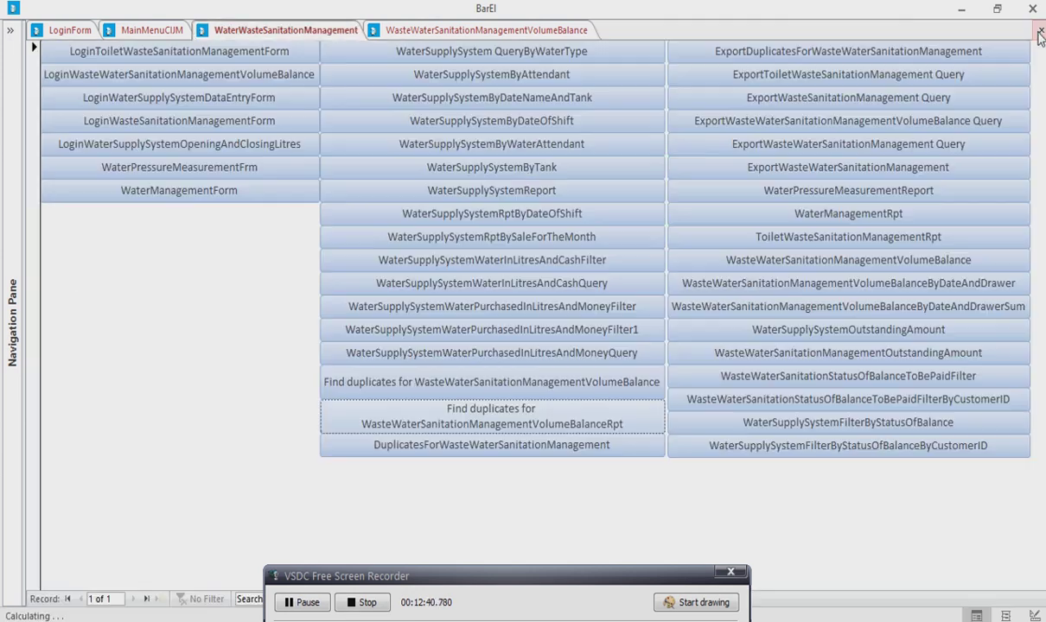
{"action": "left_click", "coordinate": [464, 439]}
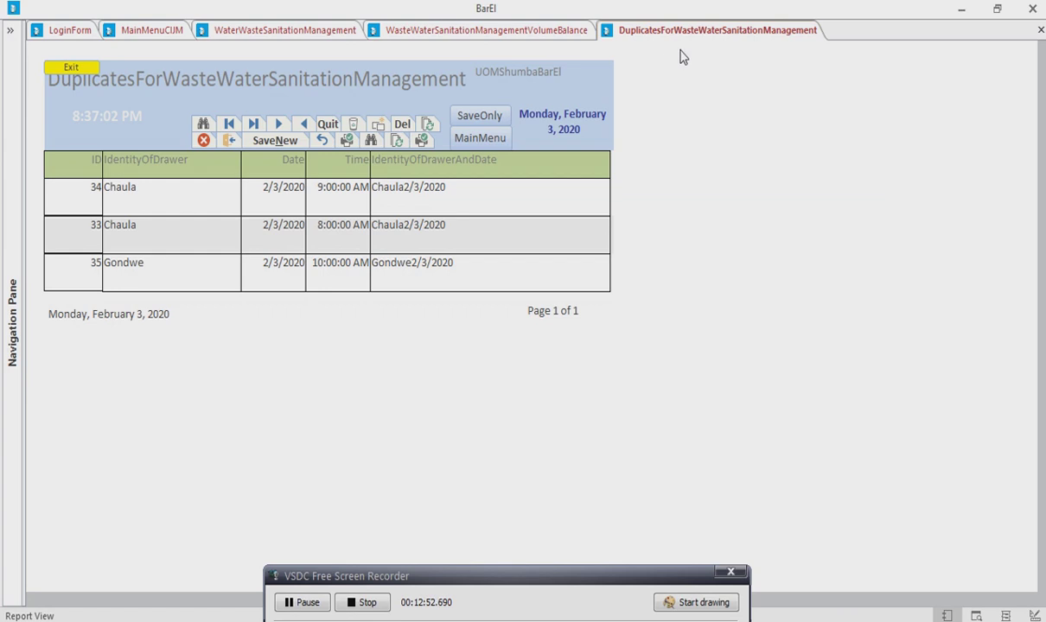
{"action": "left_click", "coordinate": [1039, 31]}
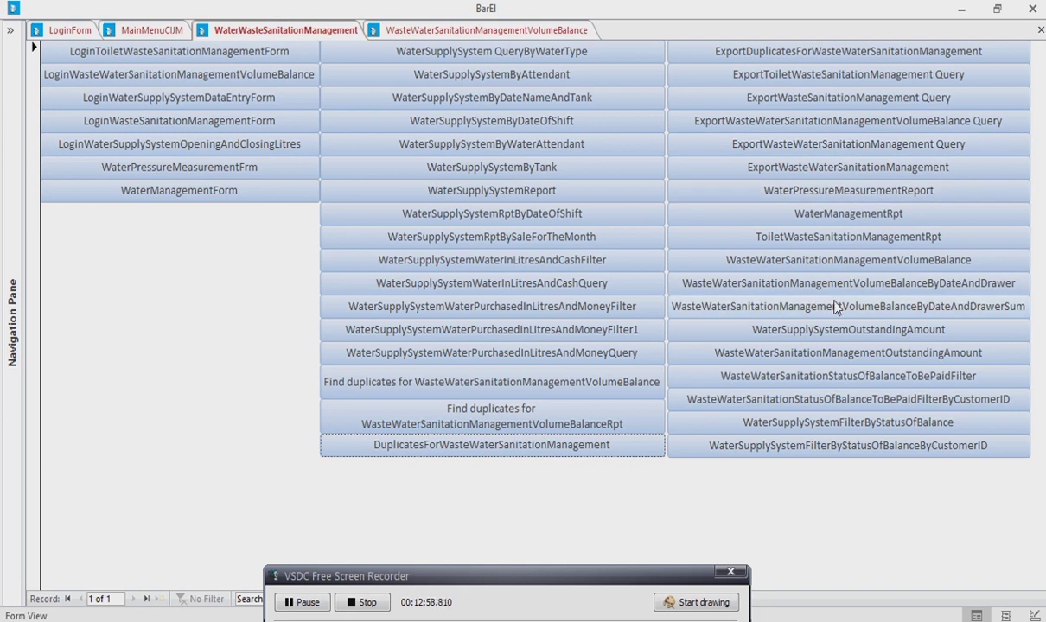
Open the WasteWaterSanitationManagementVolumeBalance report, examine its volume, charge, payment, penalty and past-due columns with their totals, and close it
{"action": "left_click", "coordinate": [770, 260]}
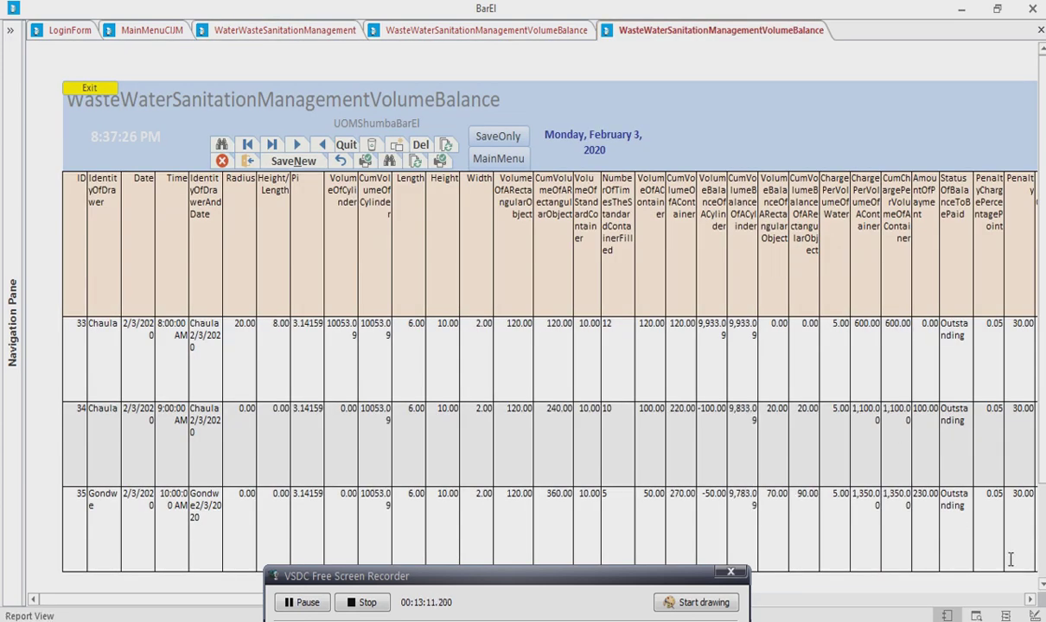
{"action": "left_click", "coordinate": [1041, 585]}
{"action": "left_click", "coordinate": [1041, 585]}
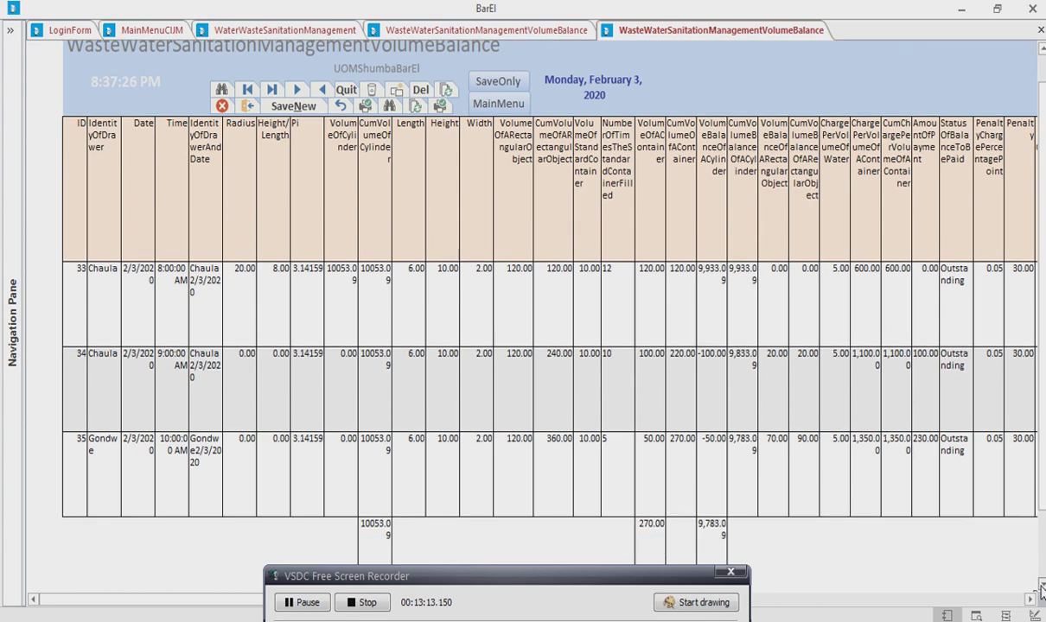
{"action": "left_click", "coordinate": [1041, 585]}
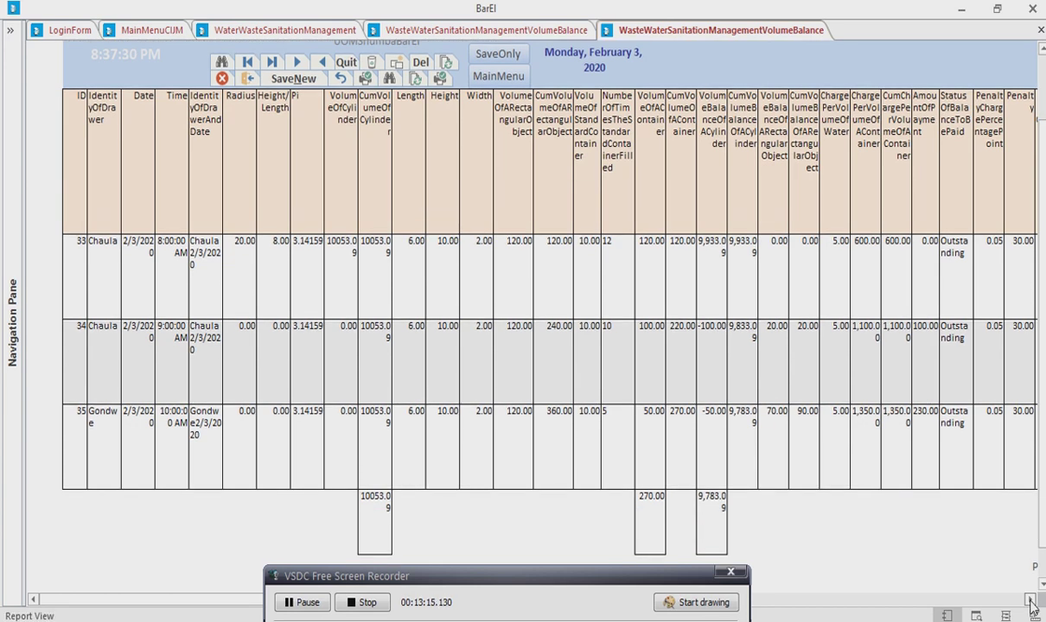
{"action": "left_click", "coordinate": [1030, 599]}
{"action": "left_click", "coordinate": [1030, 599]}
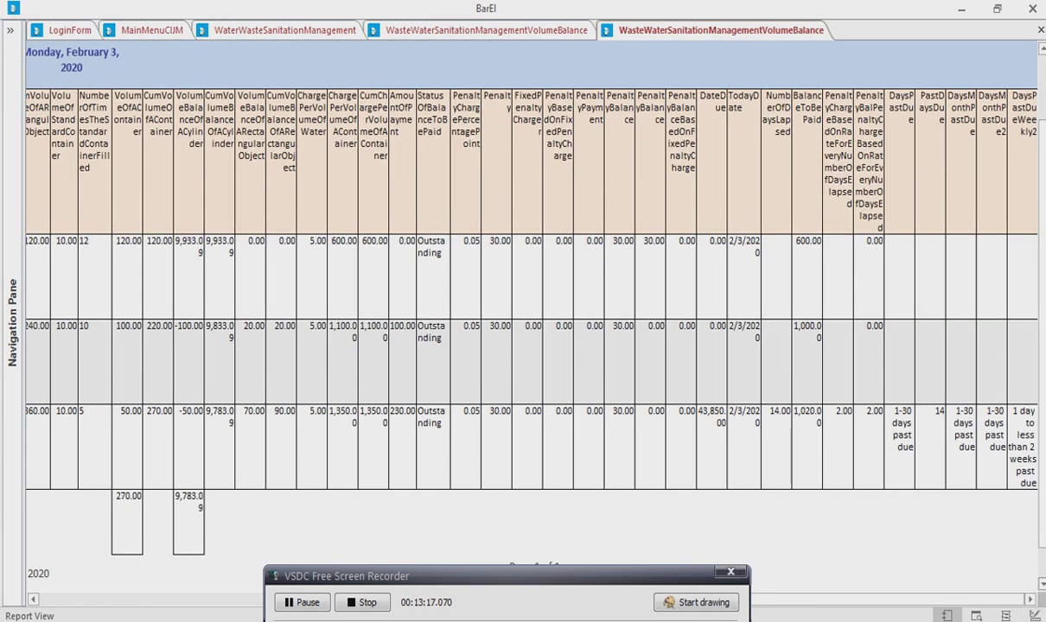
{"action": "left_click", "coordinate": [1041, 585]}
{"action": "left_click", "coordinate": [1041, 585]}
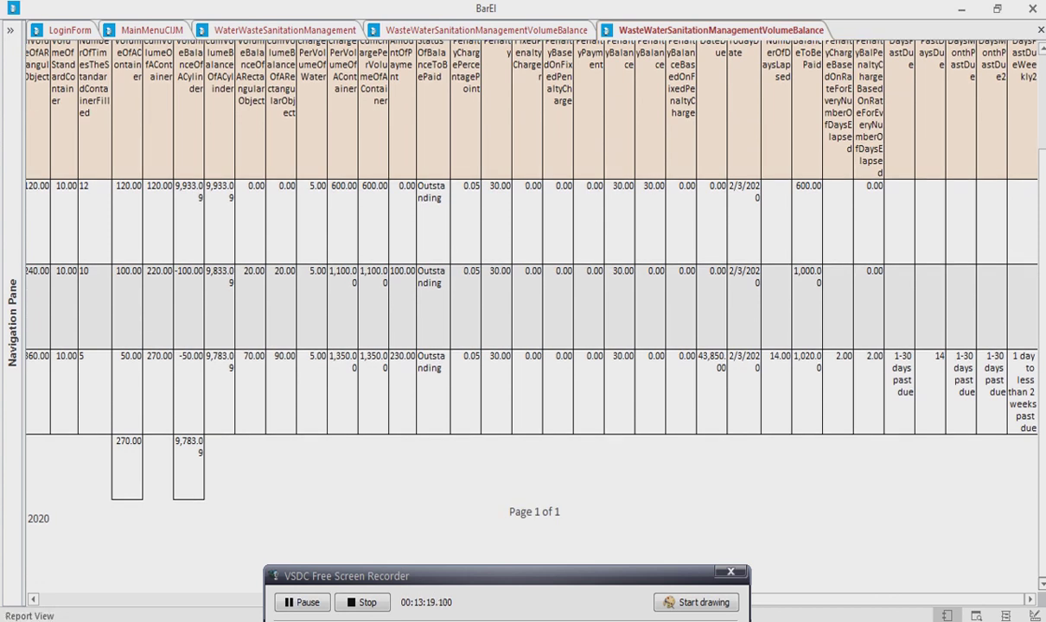
{"action": "left_click", "coordinate": [32, 599]}
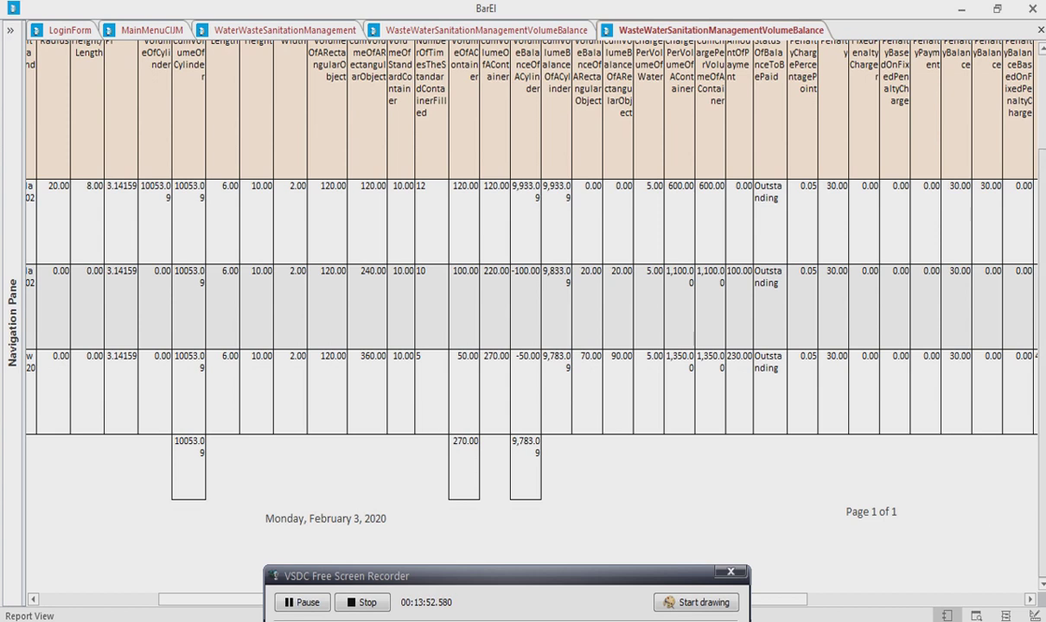
{"action": "scroll", "coordinate": [1042, 57], "scroll_direction": "up", "scroll_amount": 1}
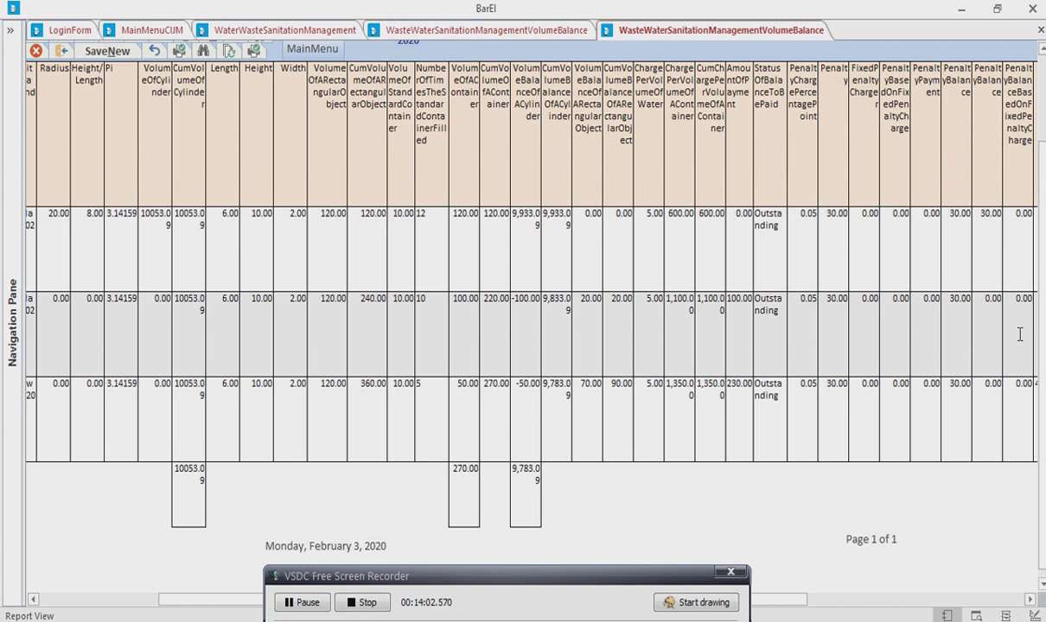
{"action": "left_click", "coordinate": [1029, 600]}
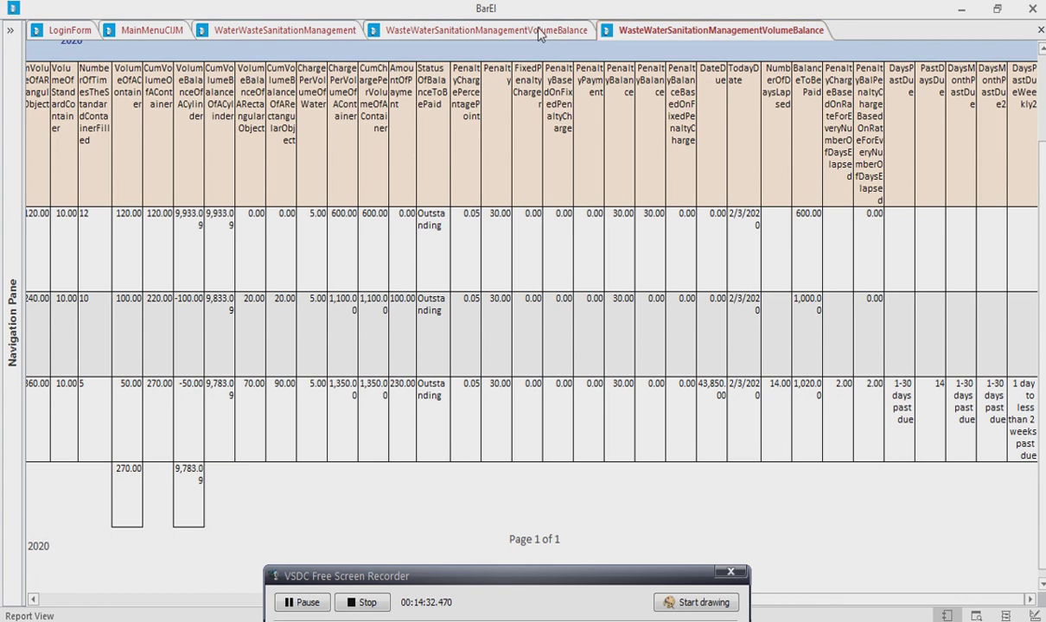
{"action": "left_click", "coordinate": [1039, 32]}
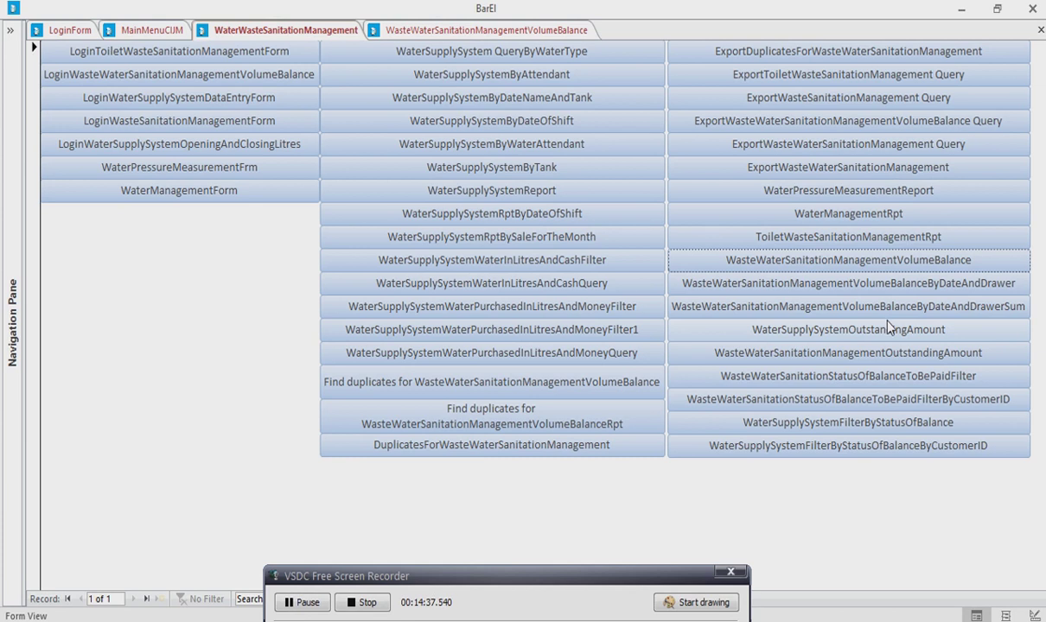
Open the WasteWaterSanitationManagementVolumeBalanceByDateAndDrawer report, examine each drawer's charges, balances and past-due columns, and close it
{"action": "left_click", "coordinate": [853, 292]}
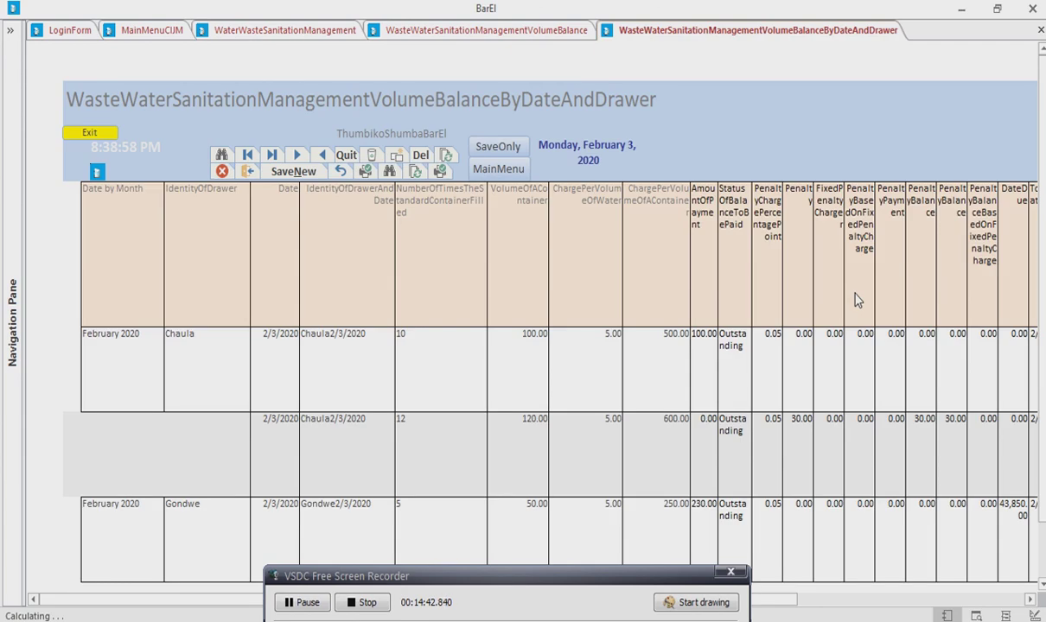
{"action": "left_click", "coordinate": [1040, 584]}
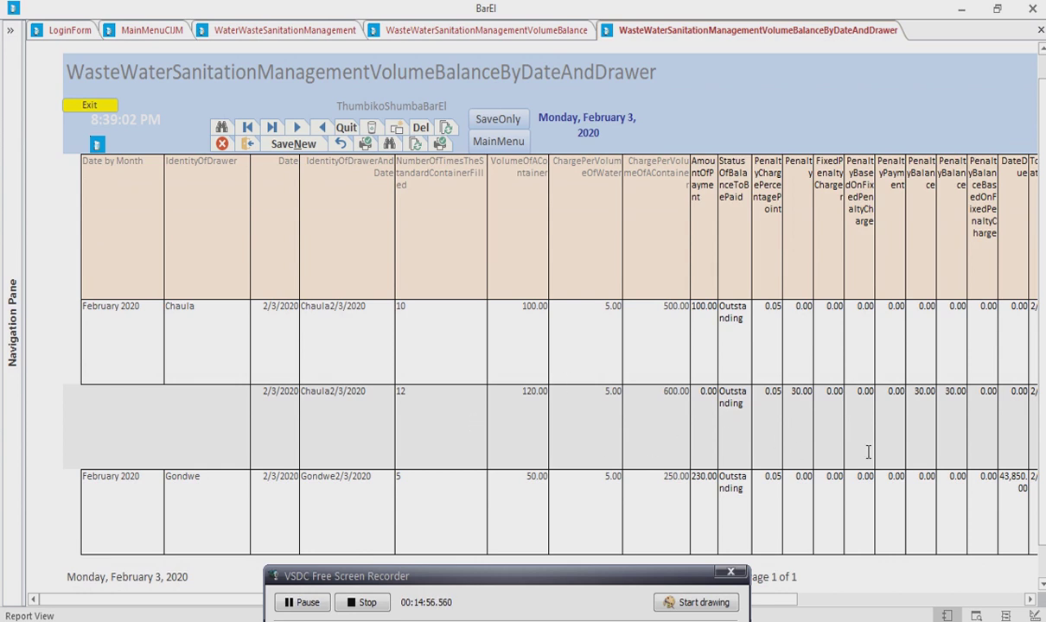
{"action": "left_click", "coordinate": [1040, 584]}
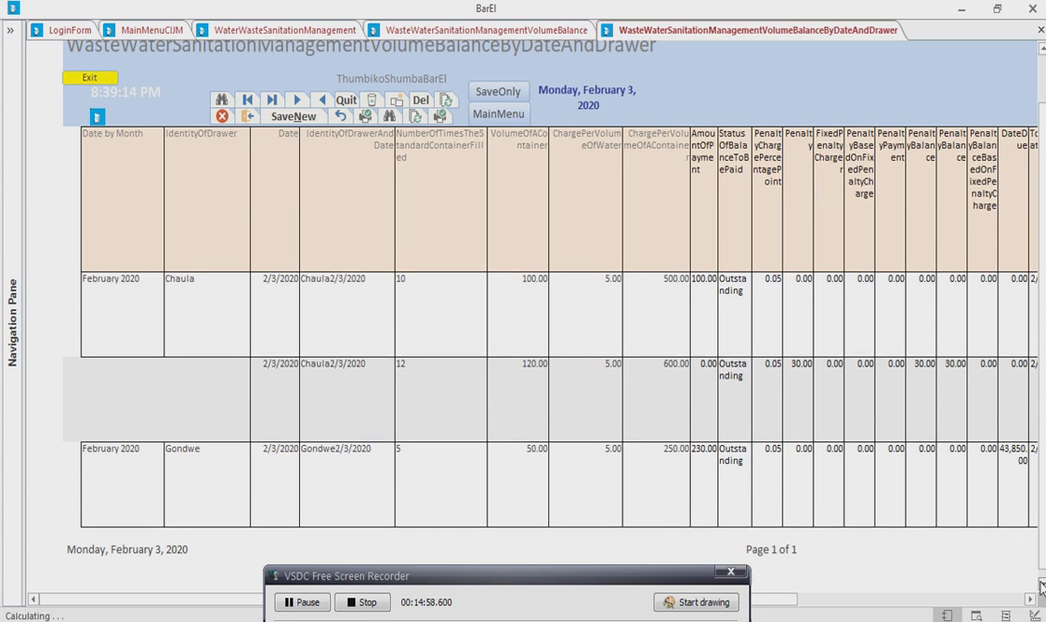
{"action": "left_click", "coordinate": [1041, 584]}
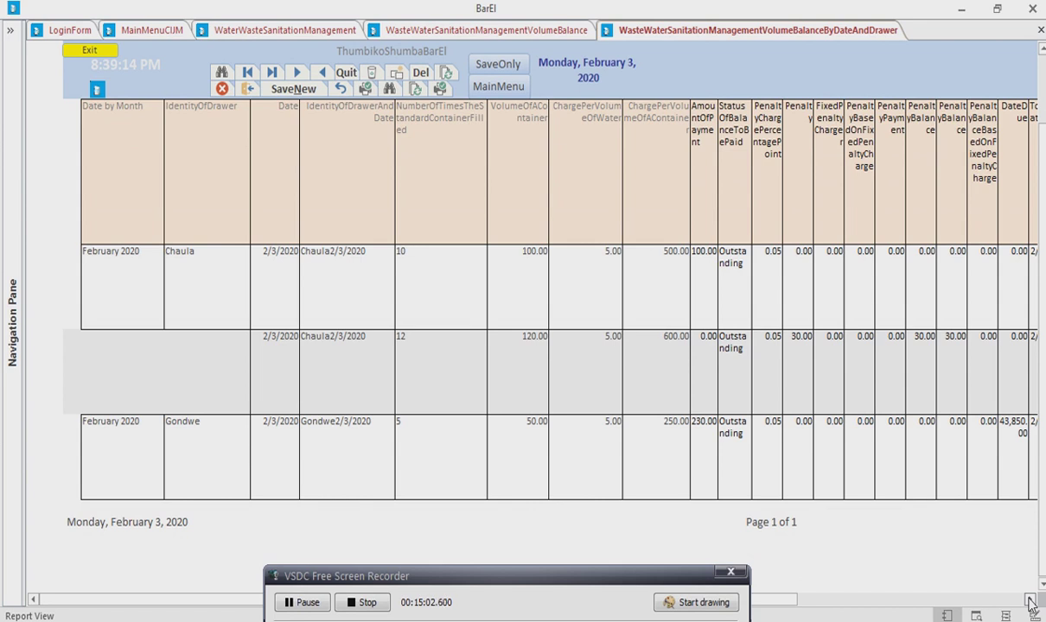
{"action": "left_click", "coordinate": [1030, 601]}
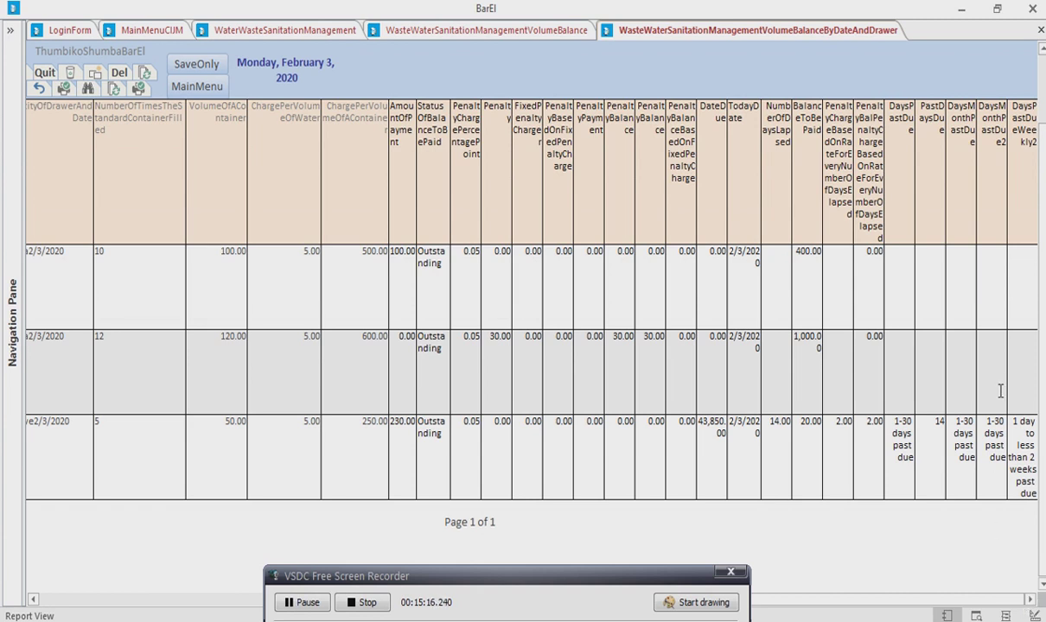
{"action": "left_click", "coordinate": [1039, 31]}
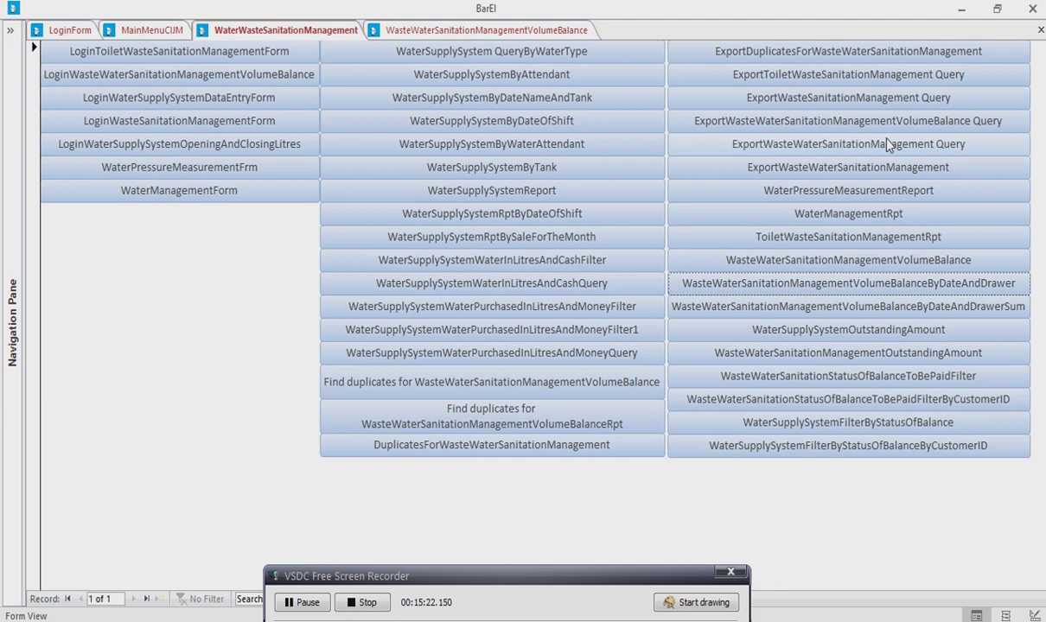
Open the WasteWaterSanitationManagementVolumeBalanceByDateAndDrawerSum report and examine its penalty and past-due columns down to the grand totals
{"action": "left_click", "coordinate": [810, 308]}
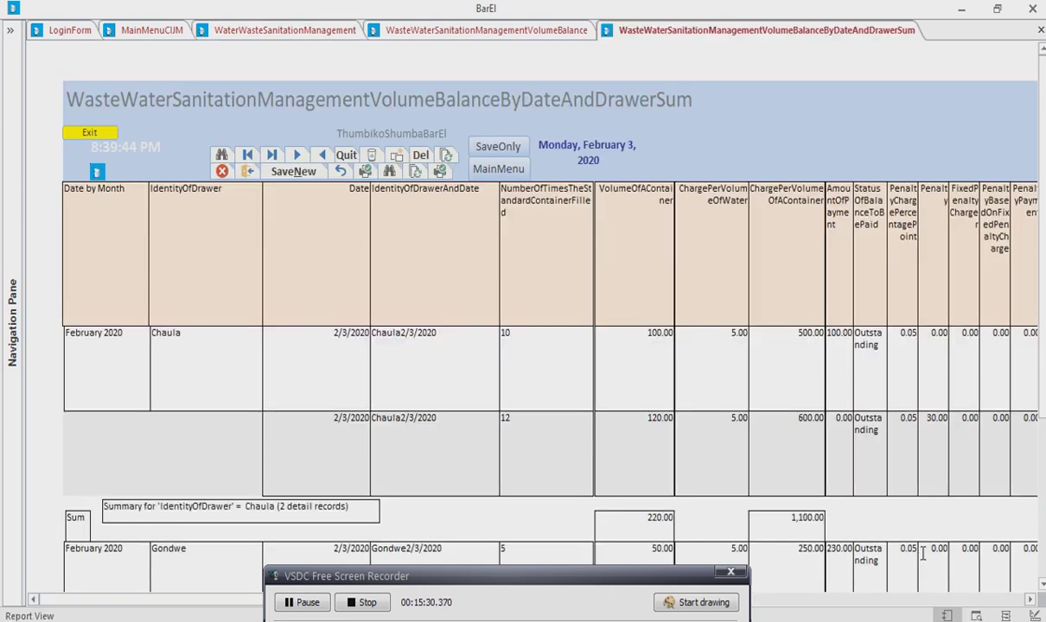
{"action": "left_click", "coordinate": [1030, 599]}
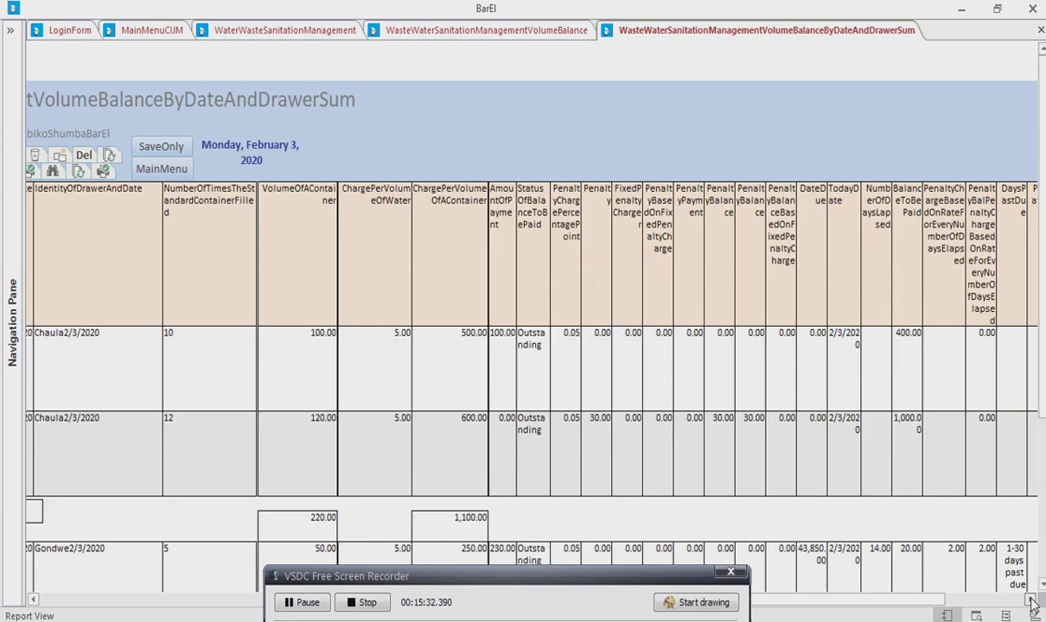
{"action": "left_click", "coordinate": [1030, 600]}
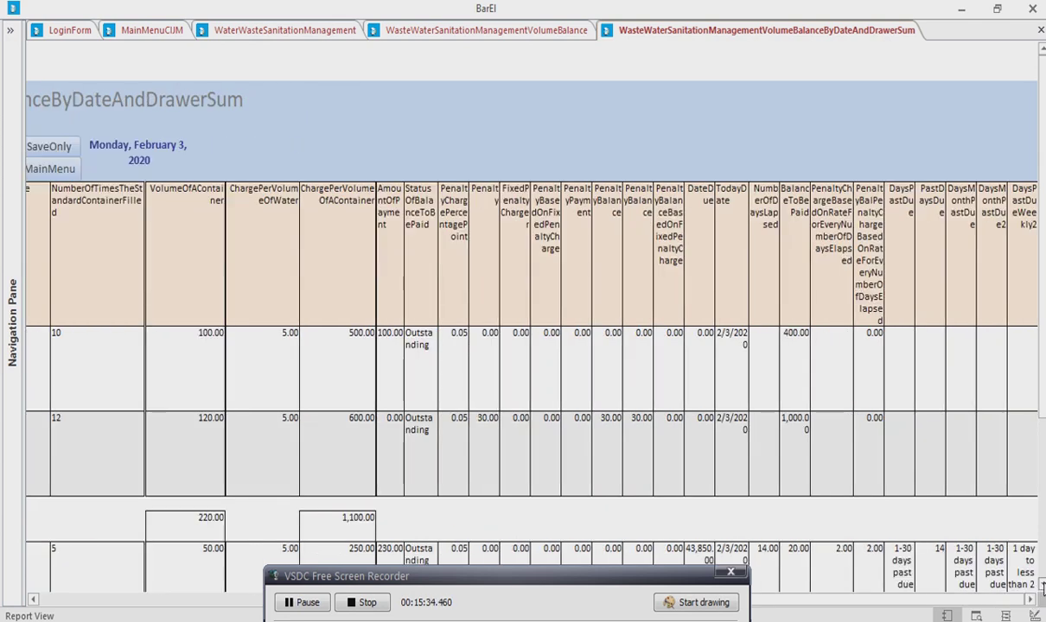
{"action": "left_click", "coordinate": [1042, 584]}
{"action": "left_click", "coordinate": [1042, 584]}
{"action": "left_click", "coordinate": [1041, 584]}
{"action": "left_click", "coordinate": [1041, 584]}
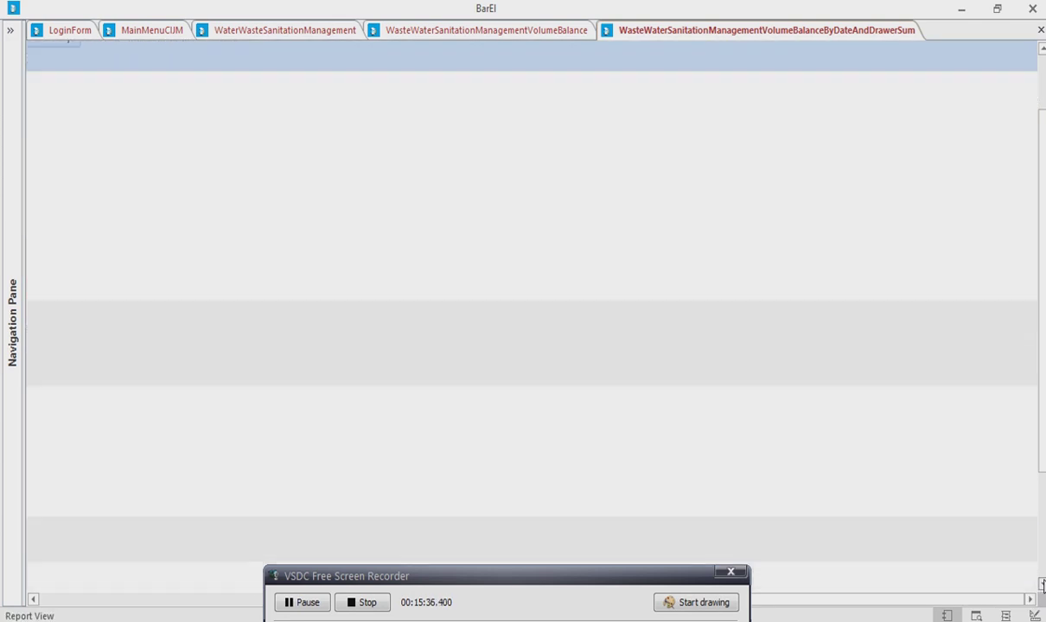
{"action": "left_click", "coordinate": [1041, 584]}
{"action": "left_click", "coordinate": [1041, 584]}
{"action": "left_click", "coordinate": [1041, 584]}
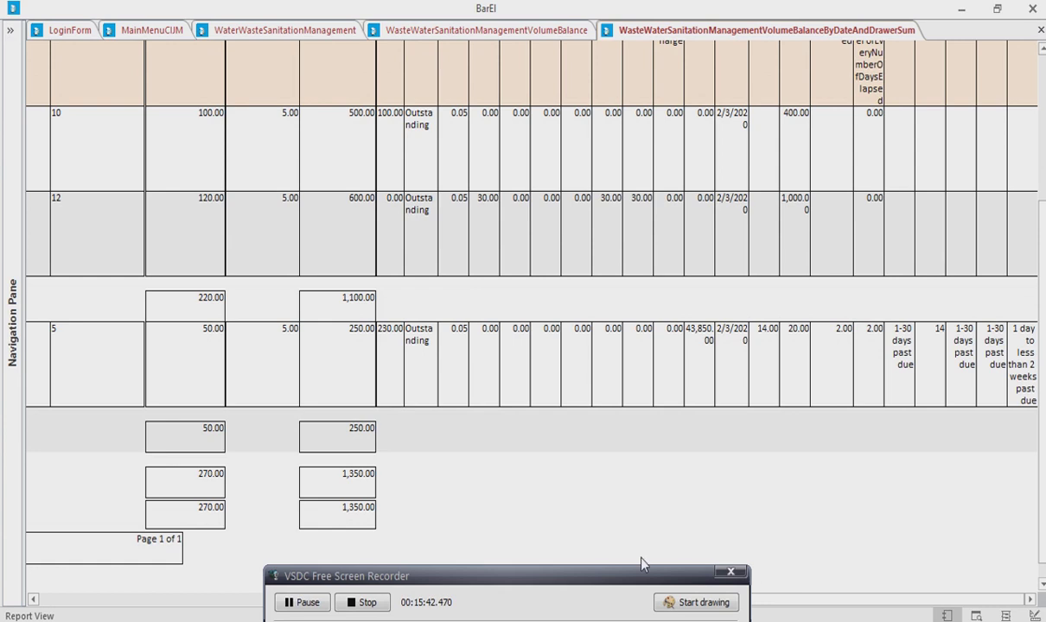
Examine the summary report's container volume and charge columns against each drawer's subtotals, the date summary and the grand totals
{"action": "left_click", "coordinate": [34, 599]}
{"action": "left_click", "coordinate": [35, 599]}
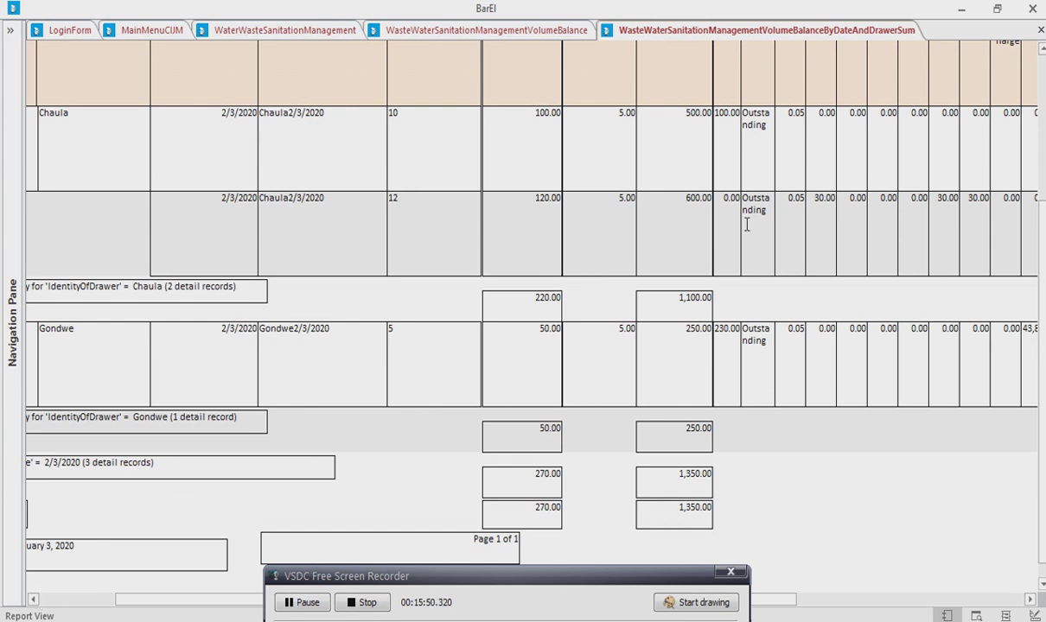
{"action": "left_click", "coordinate": [1042, 54]}
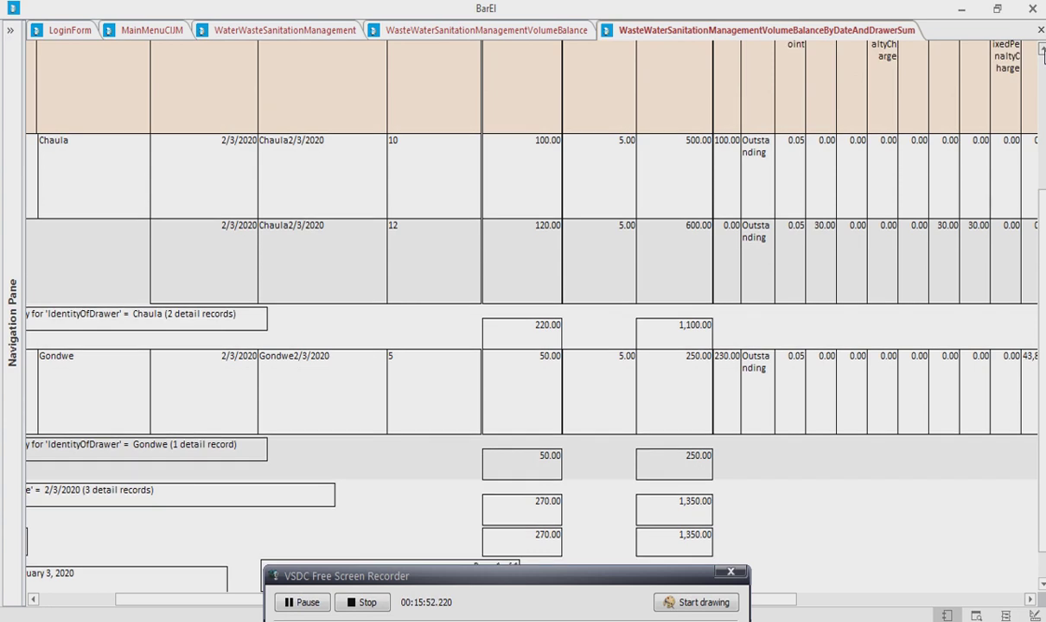
{"action": "left_click", "coordinate": [1042, 54]}
{"action": "left_click", "coordinate": [1042, 54]}
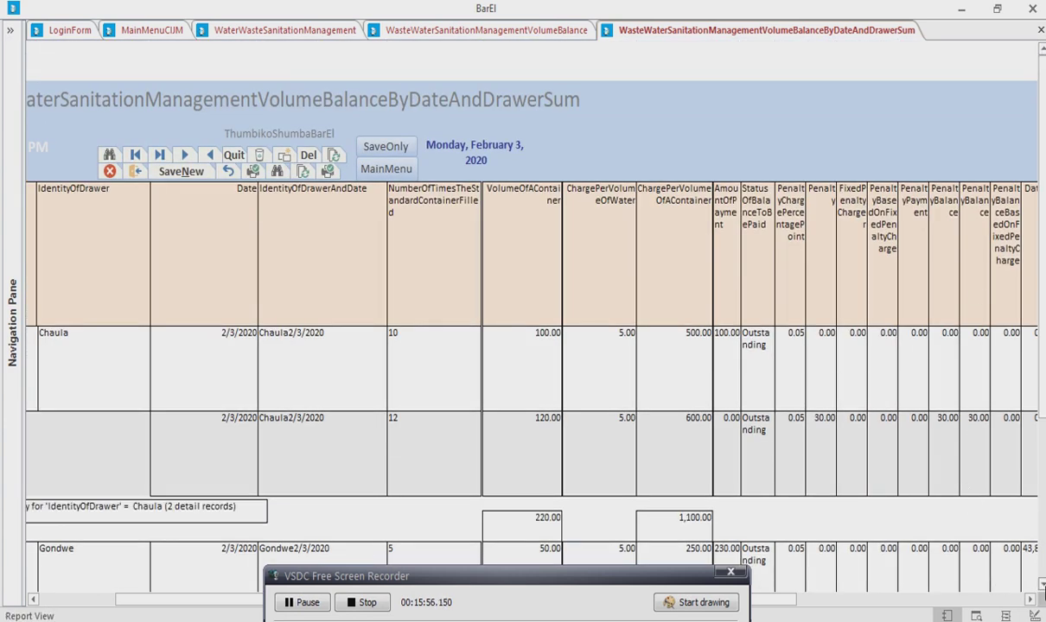
{"action": "left_click", "coordinate": [1042, 585]}
{"action": "left_click", "coordinate": [1043, 585]}
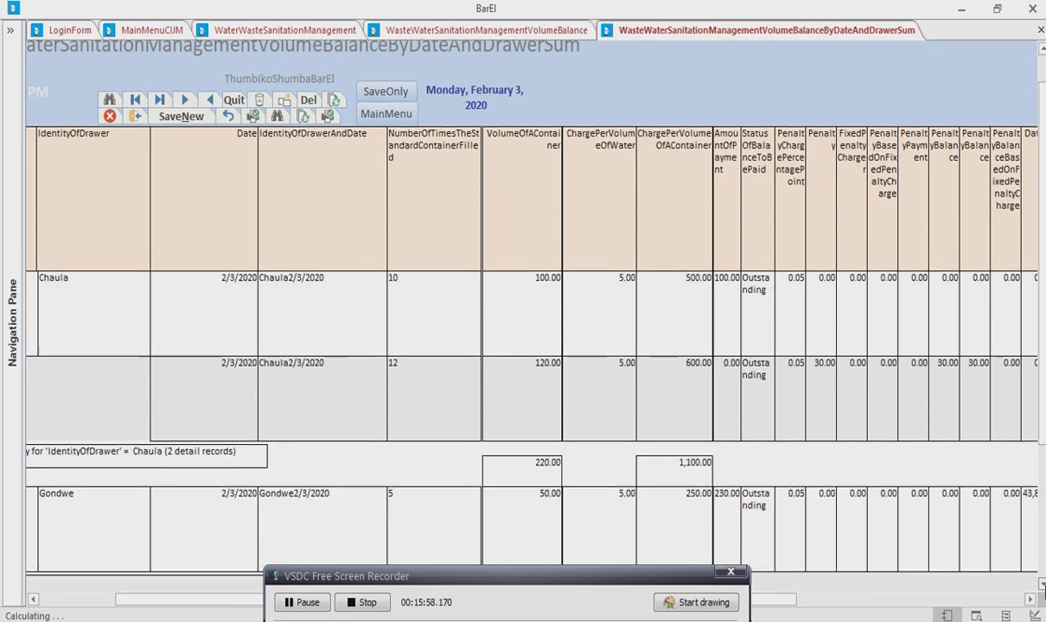
{"action": "left_click", "coordinate": [1042, 585]}
{"action": "left_click", "coordinate": [1043, 585]}
{"action": "left_click", "coordinate": [1043, 585]}
{"action": "left_click", "coordinate": [1042, 585]}
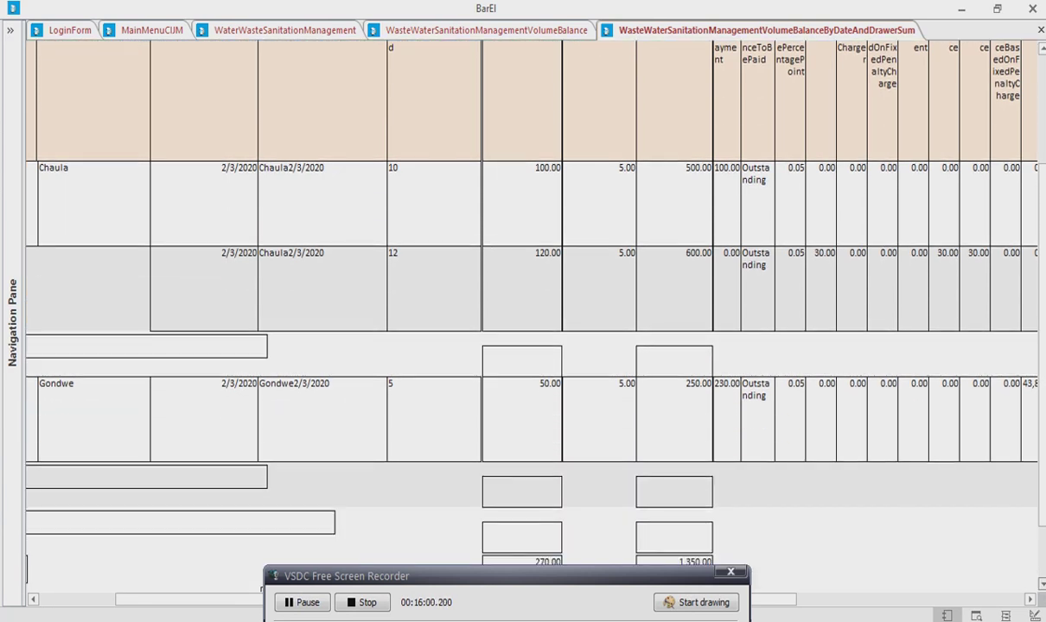
{"action": "left_click", "coordinate": [1042, 585]}
{"action": "left_click", "coordinate": [1042, 585]}
{"action": "left_click", "coordinate": [1042, 585]}
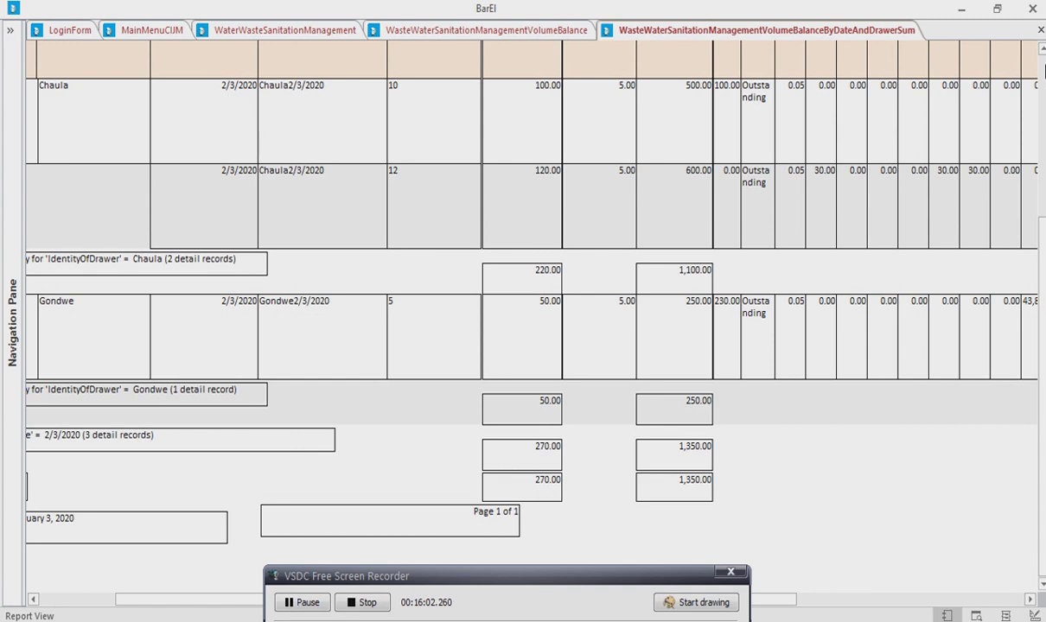
Recheck the summary report's column headings and drawer records, including the balance to be paid, days lapsed and past-due columns
{"action": "scroll", "coordinate": [501, 311], "scroll_direction": "up", "scroll_amount": 6}
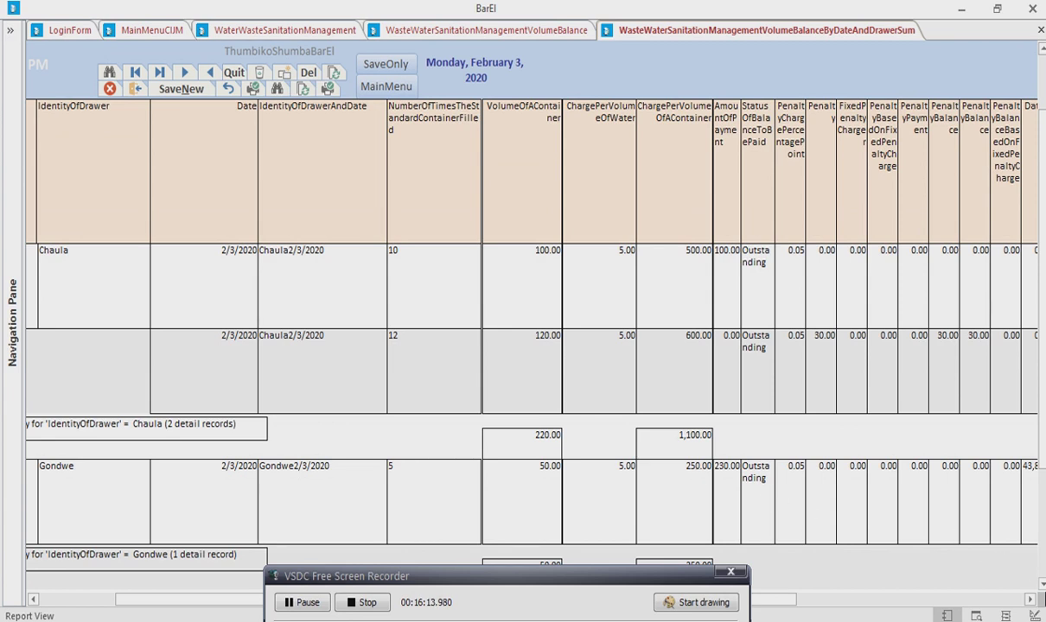
{"action": "left_click", "coordinate": [1041, 586]}
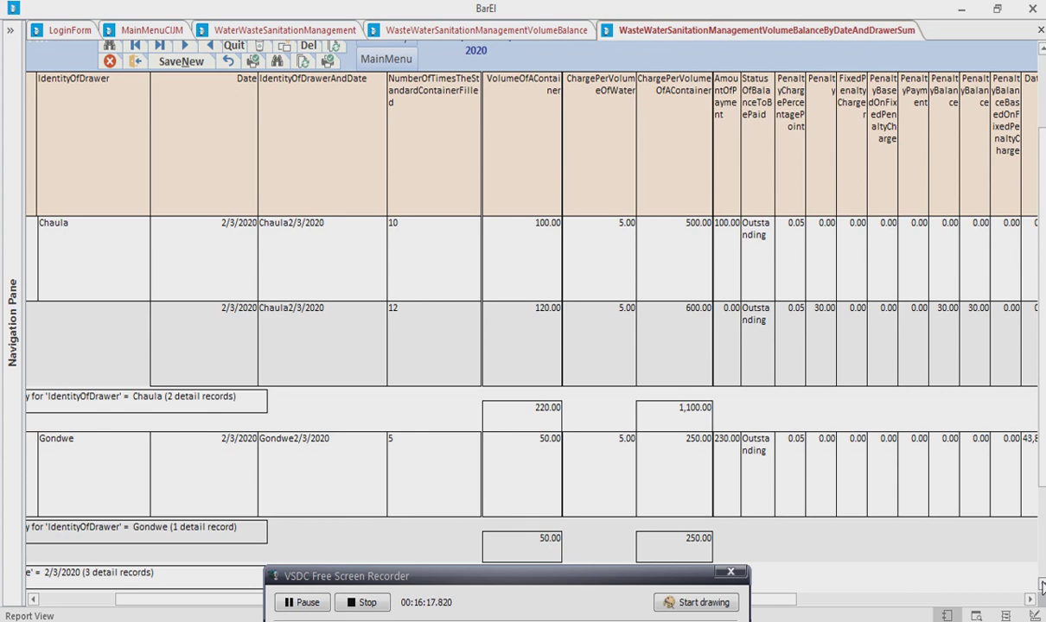
{"action": "left_click", "coordinate": [1042, 586]}
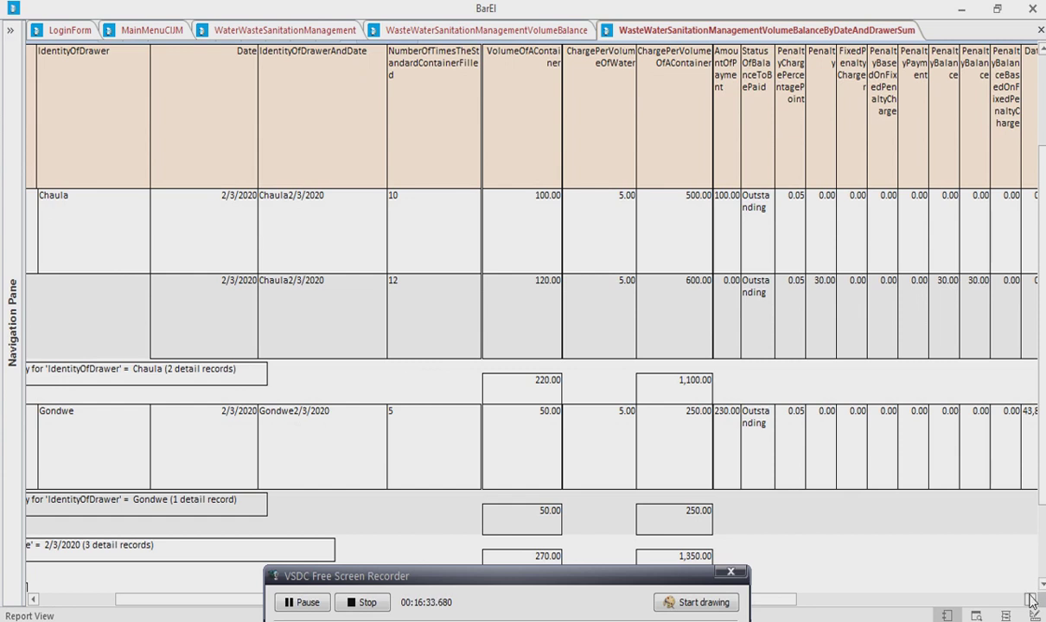
{"action": "left_click", "coordinate": [1030, 600]}
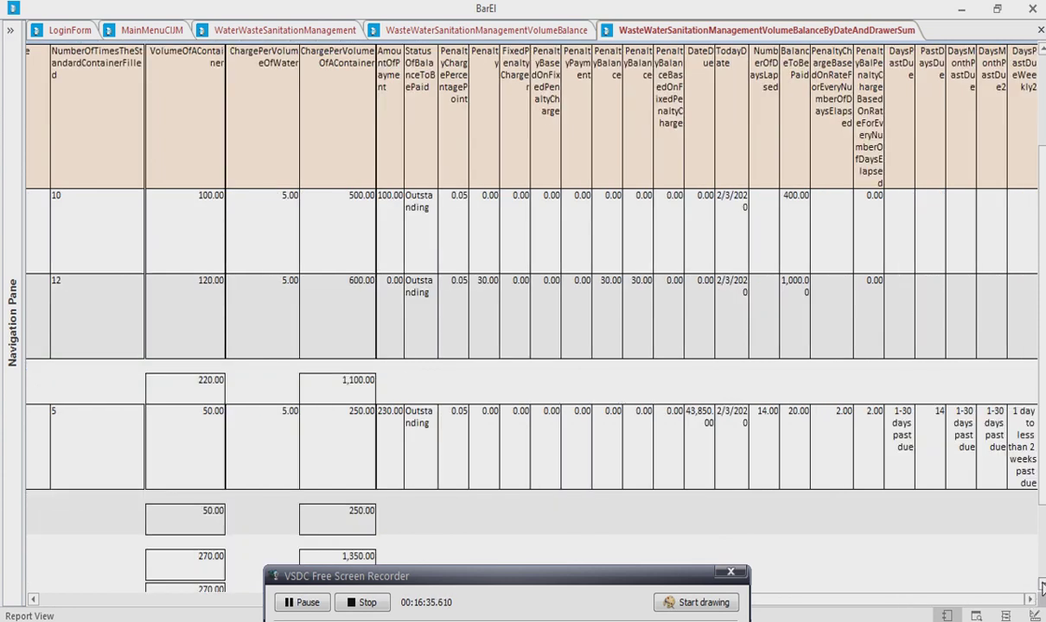
{"action": "left_click", "coordinate": [1041, 585]}
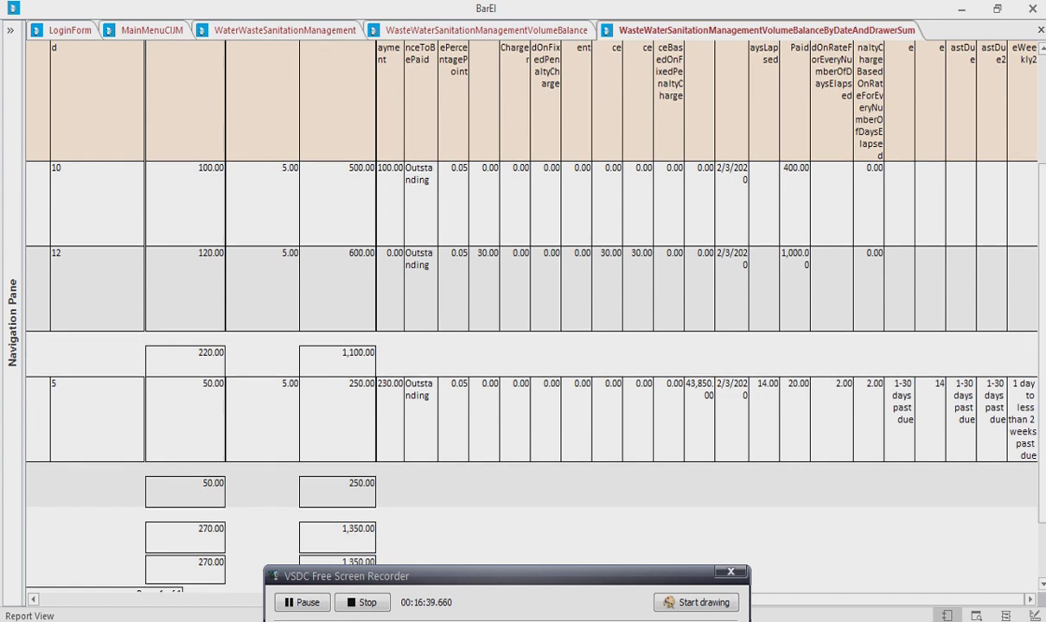
Recheck the drawer summary report's column headings, close it, and request the WaterSupplySystemOutstandingAmount report
{"action": "left_click", "coordinate": [1042, 53]}
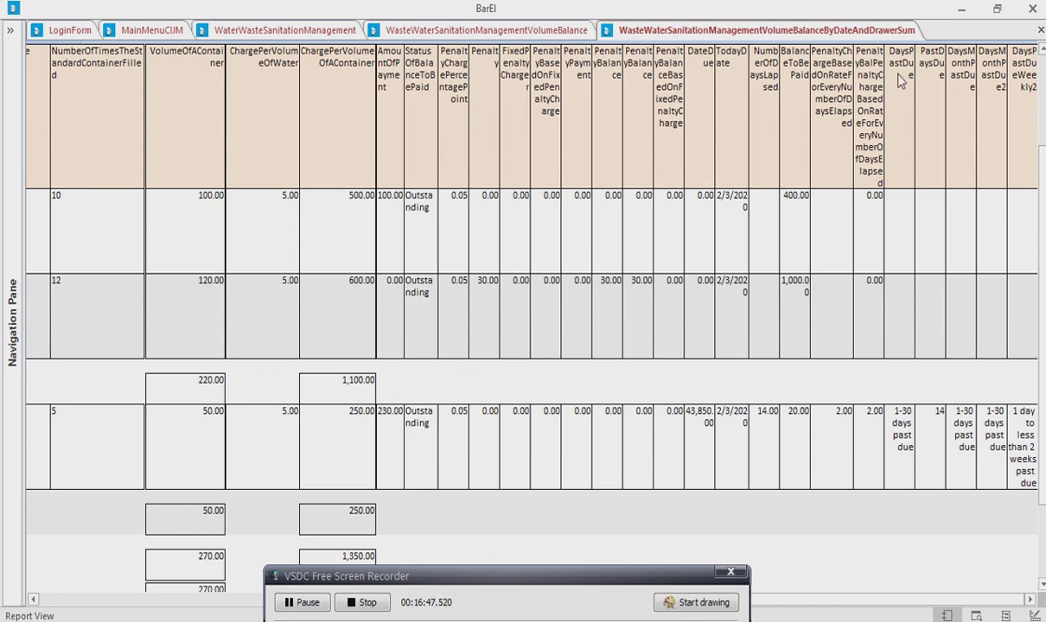
{"action": "left_click", "coordinate": [1042, 30]}
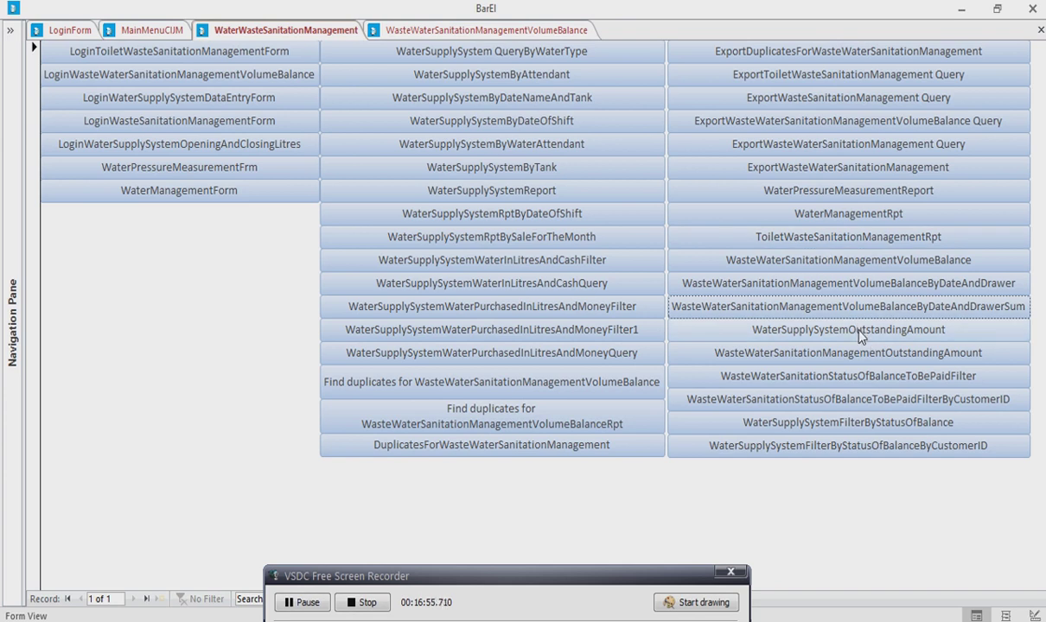
{"action": "left_click", "coordinate": [860, 337]}
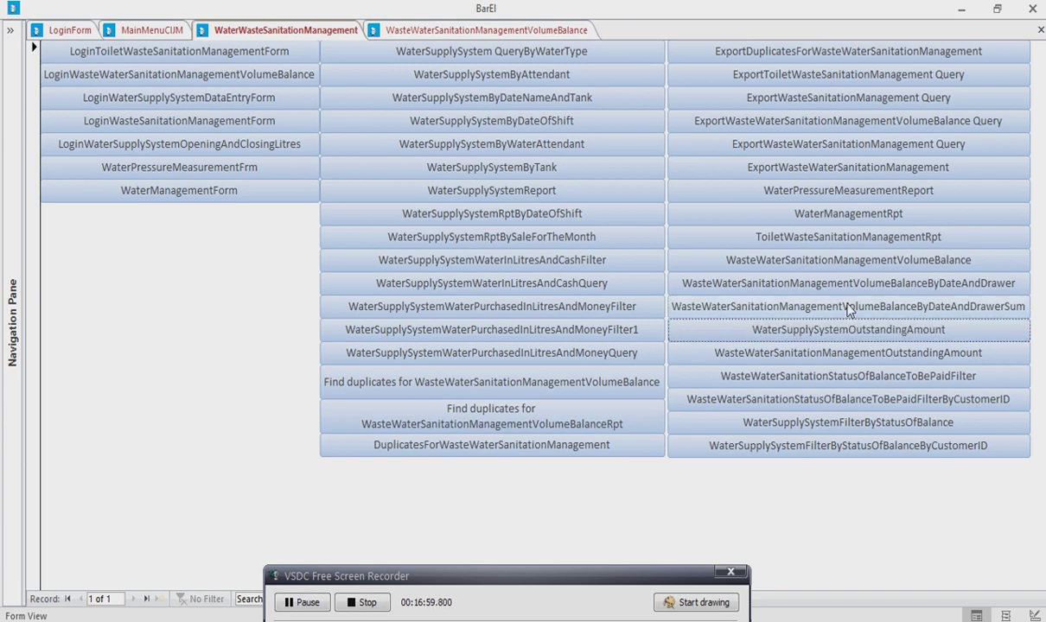
Open the WasteWaterSanitationManagementOutstandingAmount report, examine its payment, penalty, balance and past-due columns down to the grand totals, and close it
{"action": "left_click", "coordinate": [834, 353]}
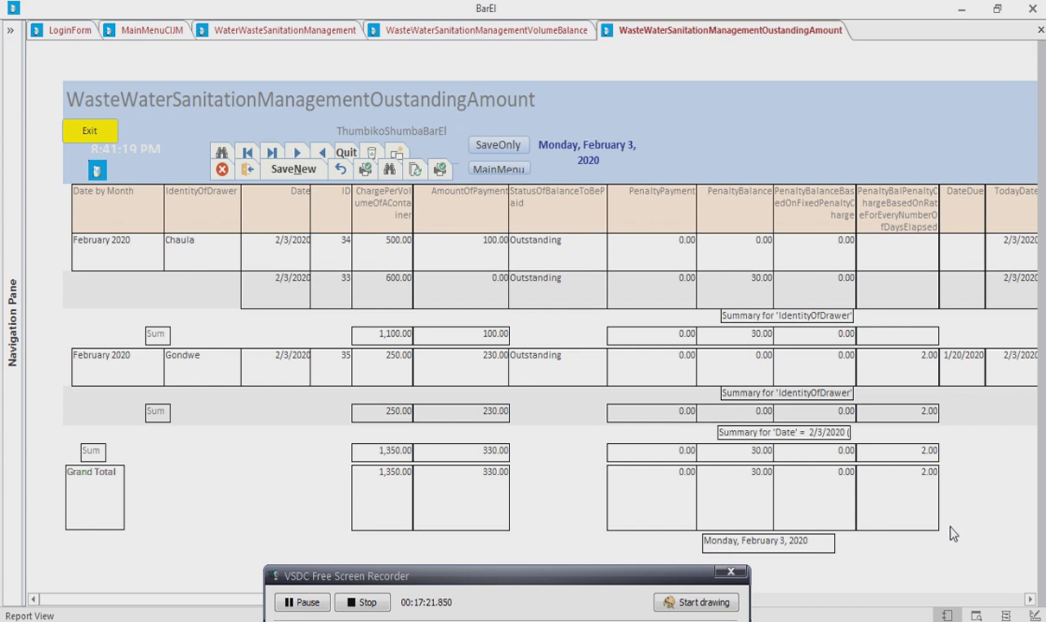
{"action": "left_click", "coordinate": [1030, 600]}
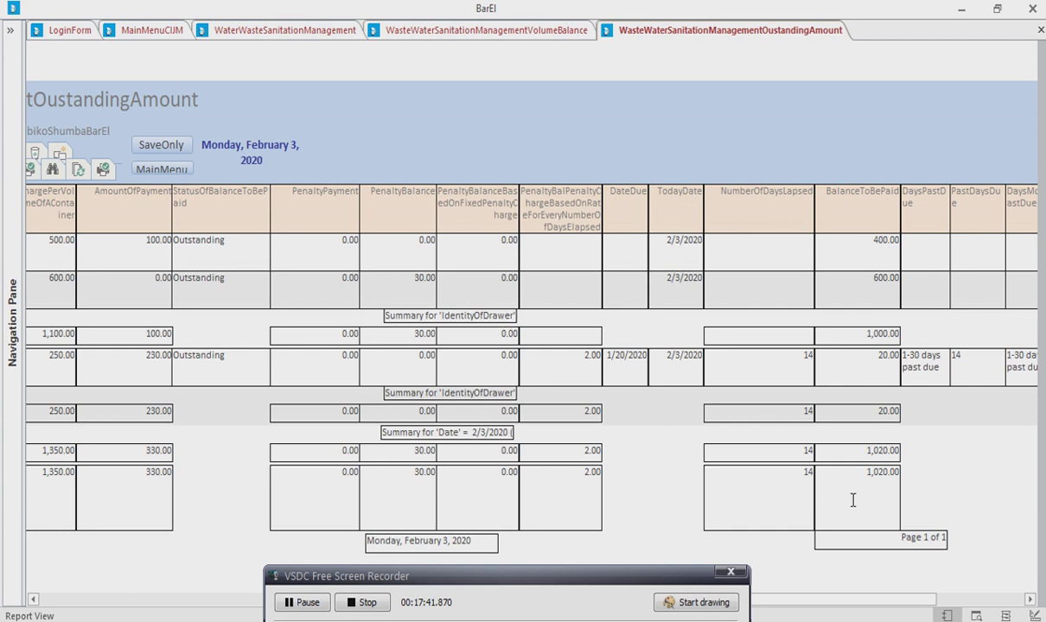
{"action": "left_click", "coordinate": [1029, 600]}
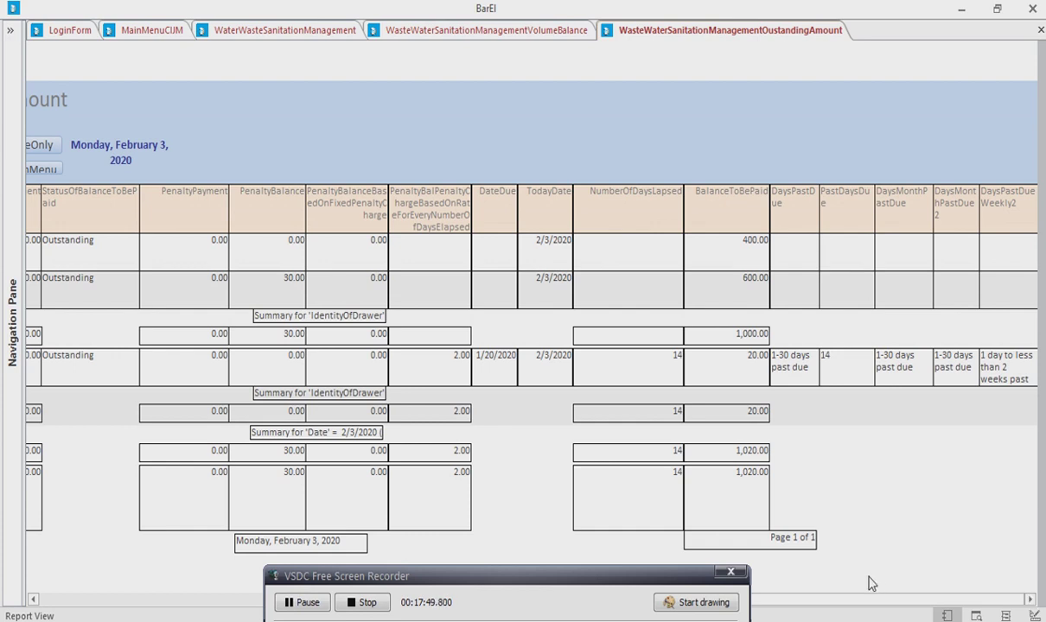
{"action": "left_click", "coordinate": [34, 599]}
{"action": "left_click", "coordinate": [35, 599]}
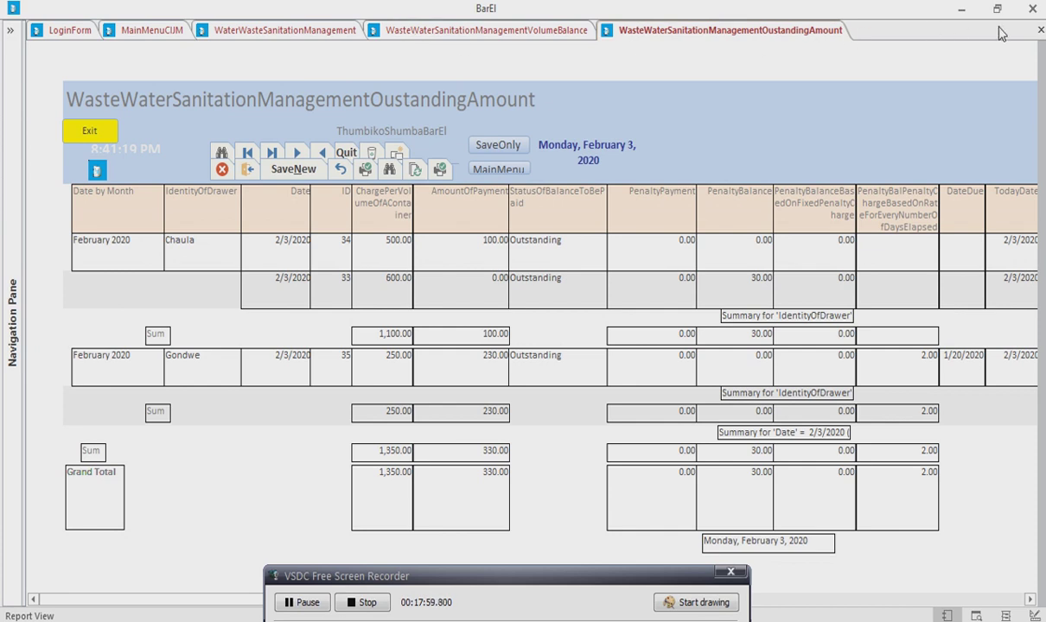
{"action": "left_click", "coordinate": [1039, 32]}
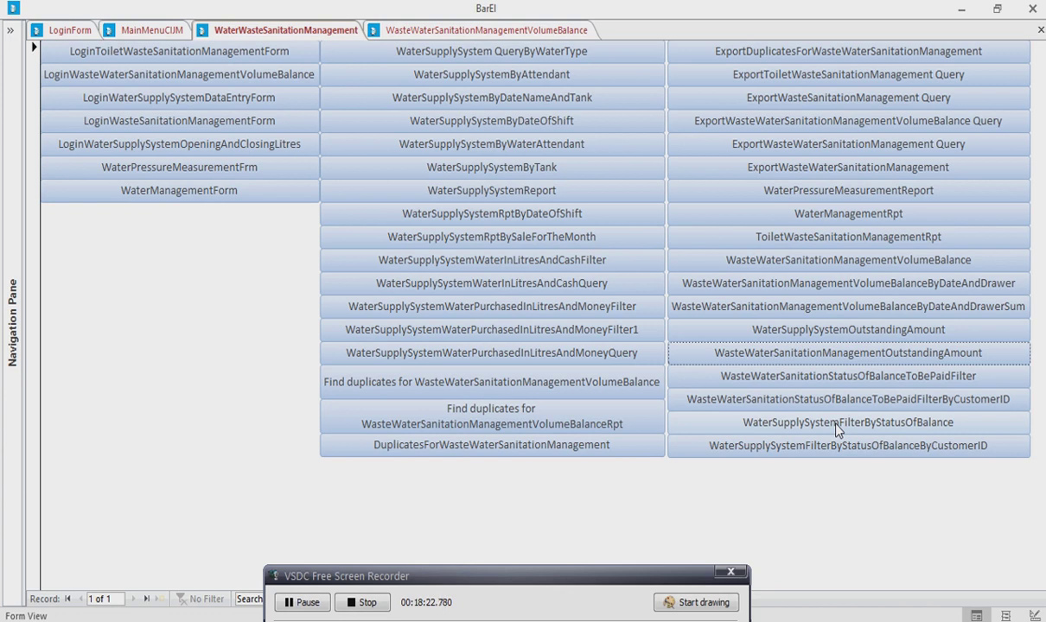
View the WaterSupplySystemOutstandingAmount report and the WasteWaterSanitationManagementOutstandingAmount report in turn, closing each one
{"action": "left_click", "coordinate": [492, 33]}
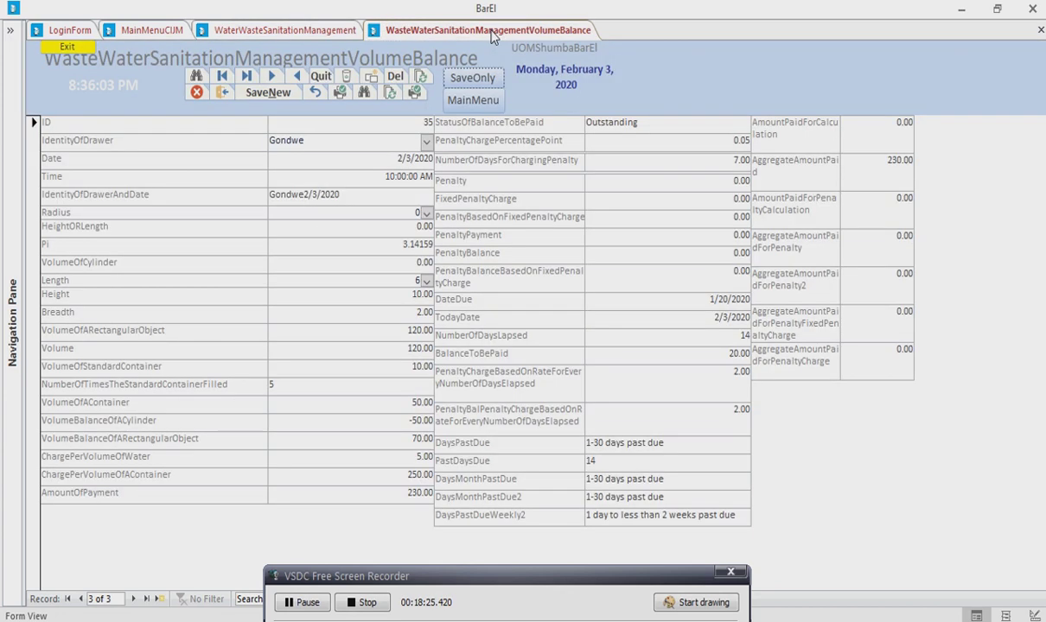
{"action": "left_click", "coordinate": [302, 31]}
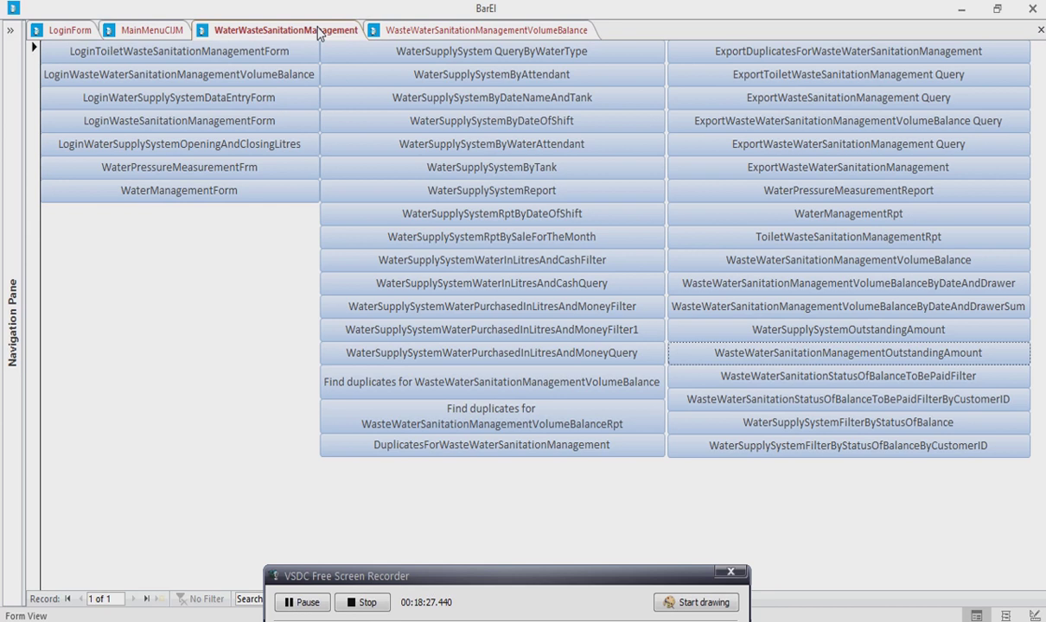
{"action": "left_click", "coordinate": [830, 329]}
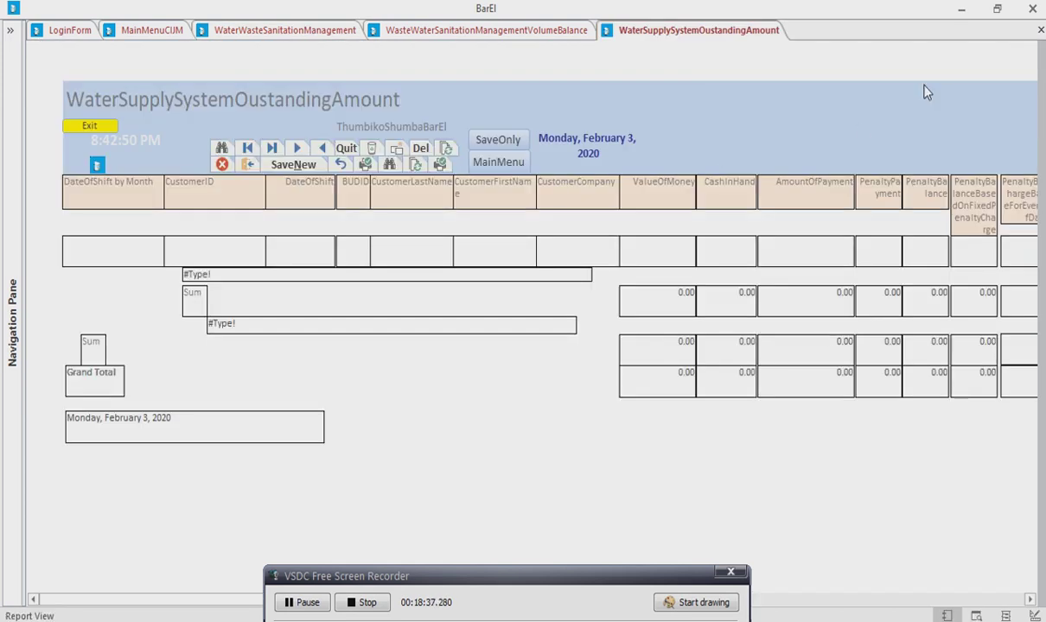
{"action": "left_click", "coordinate": [1040, 33]}
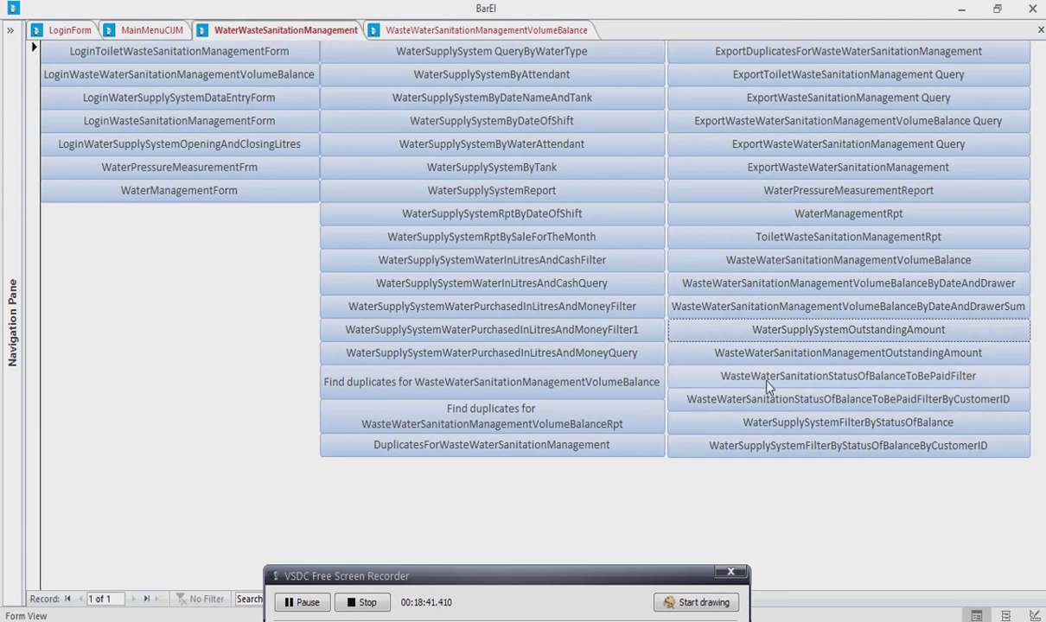
{"action": "left_click", "coordinate": [758, 359]}
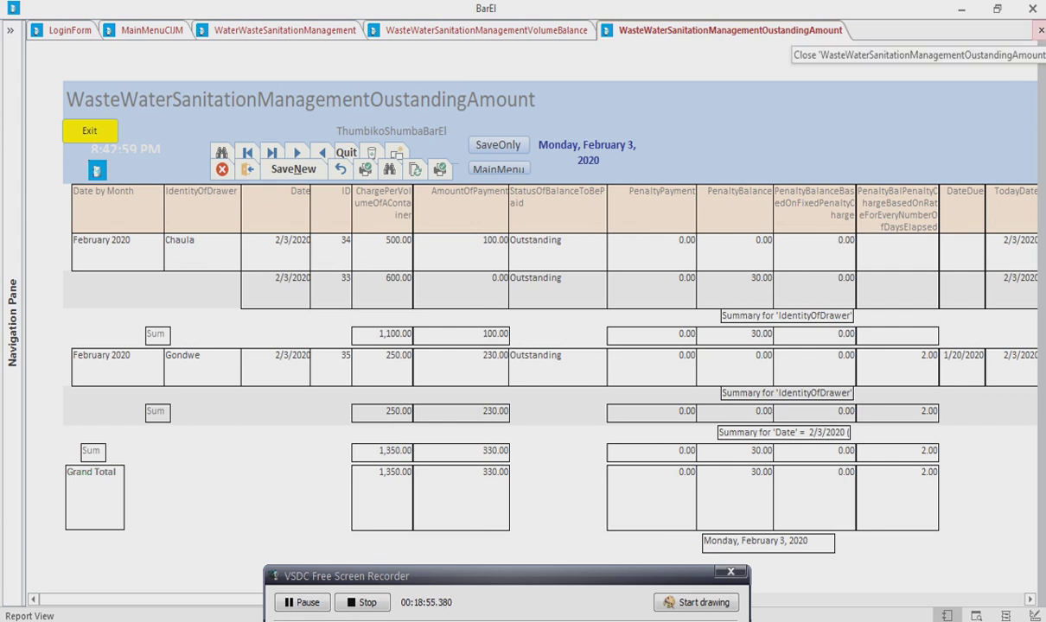
{"action": "left_click", "coordinate": [1041, 30]}
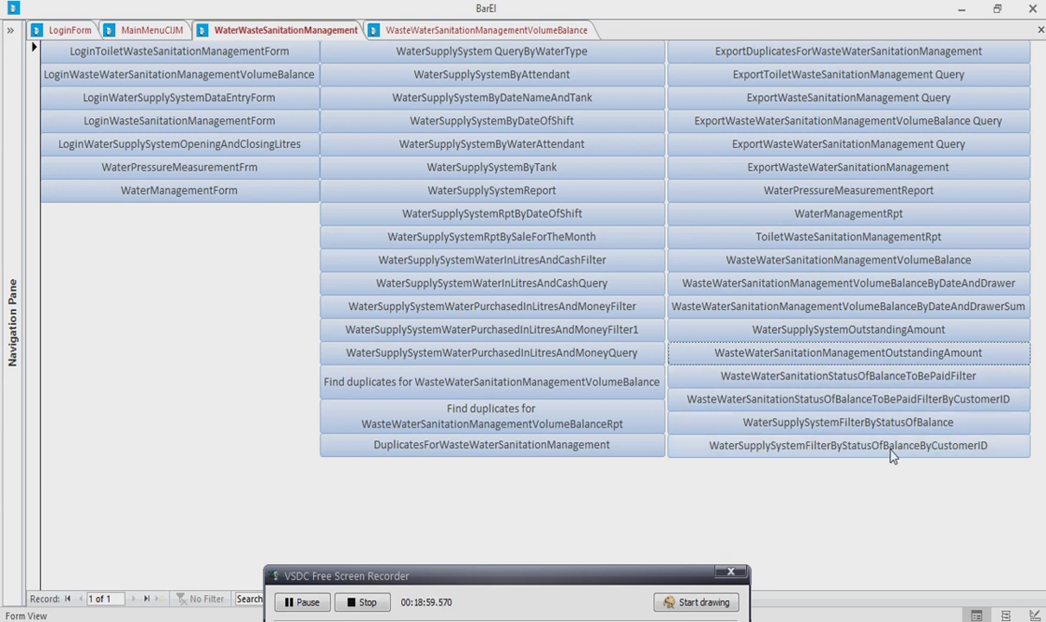
Run the WasteWaterSanitationStatusOfBalanceToBePaidFilterByCustomerID report for one drawer's name with status "outstanding", review the balances, and close it
{"action": "left_click", "coordinate": [845, 399]}
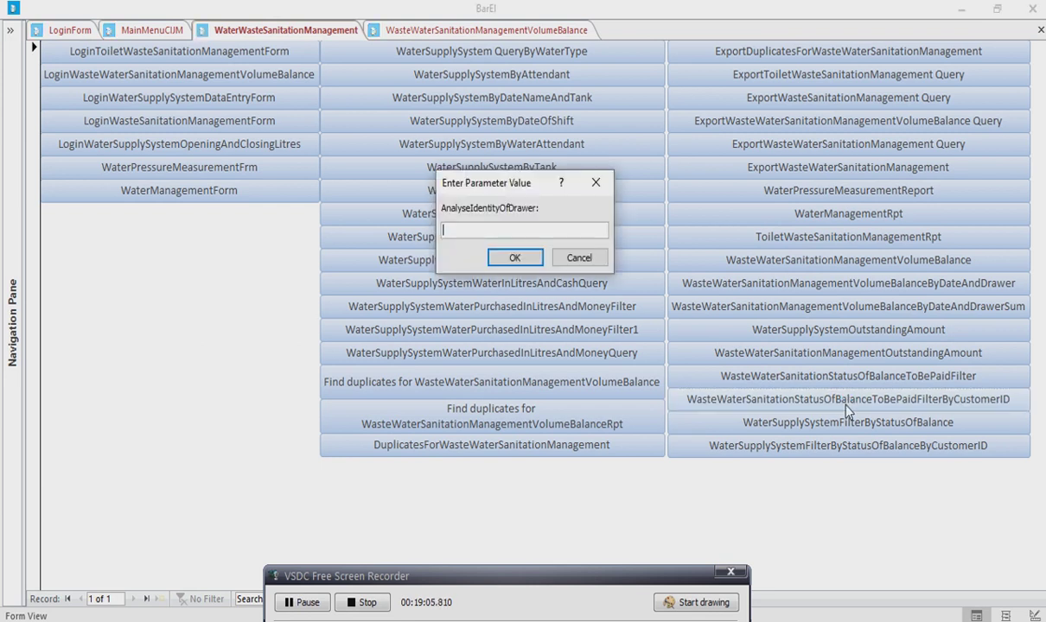
{"action": "type", "text": "chaula"}
{"action": "left_click", "coordinate": [492, 257]}
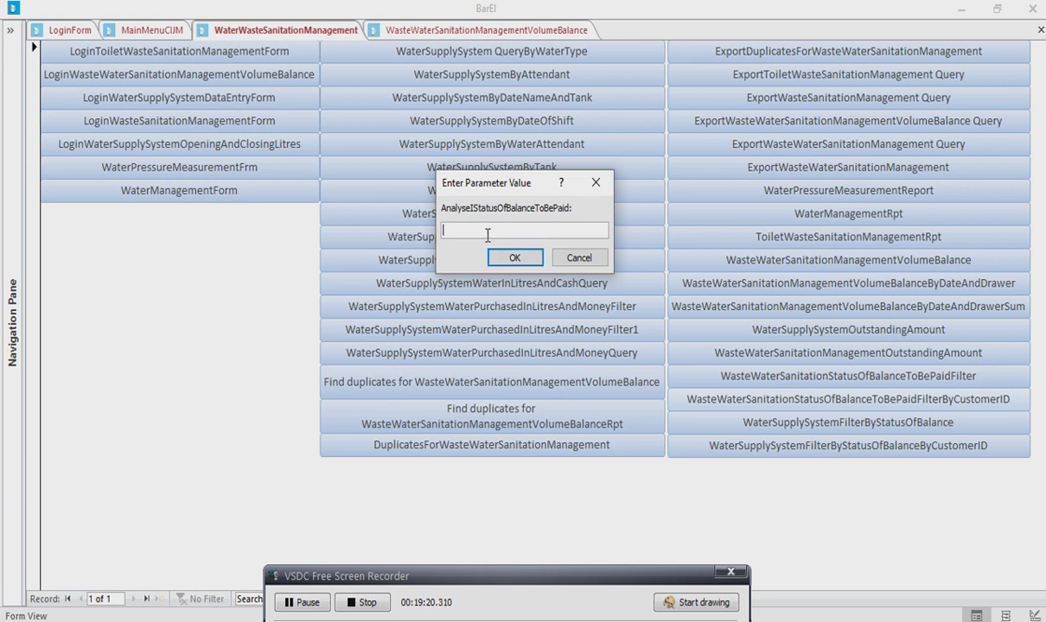
{"action": "type", "text": "outstanding"}
{"action": "left_click", "coordinate": [514, 259]}
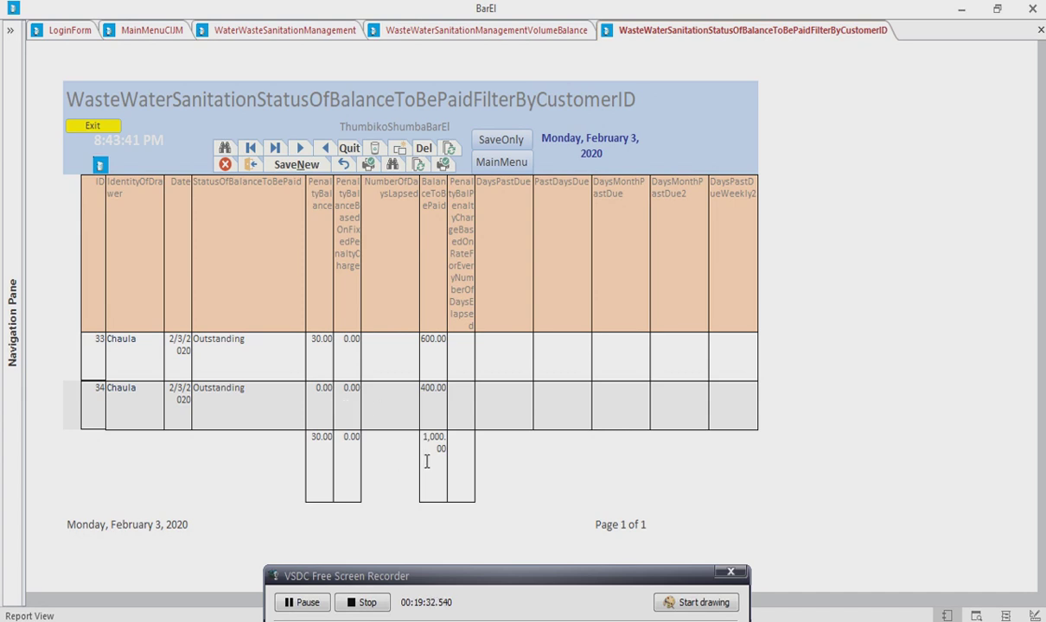
{"action": "left_click", "coordinate": [1039, 32]}
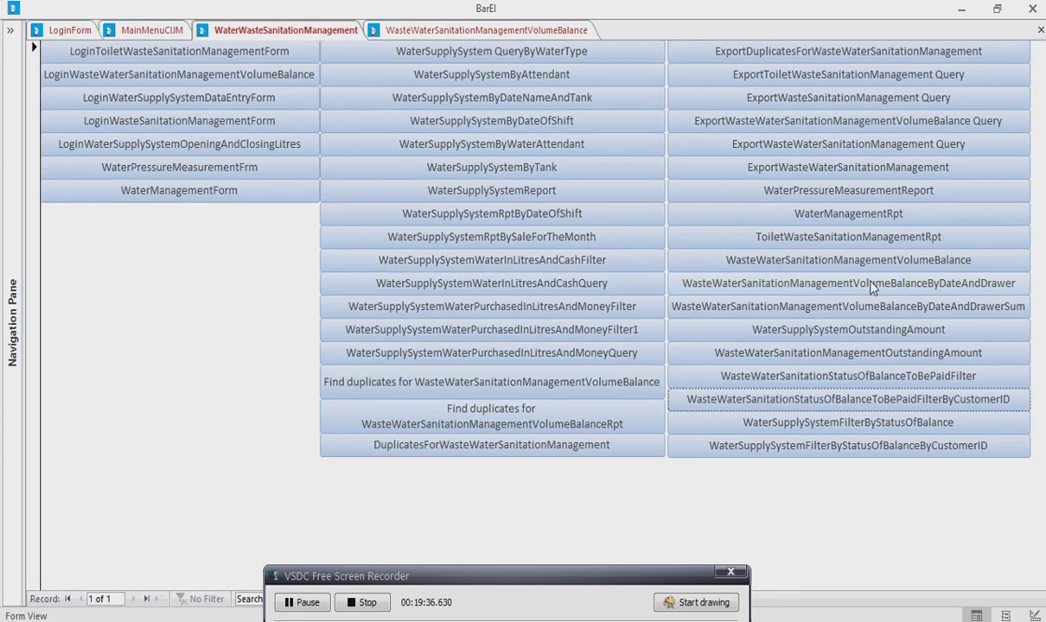
Rerun the WasteWaterSanitationStatusOfBalanceToBePaidFilterByCustomerID report for the same drawer's name with status "notoutstanding", and close it
{"action": "left_click", "coordinate": [845, 410]}
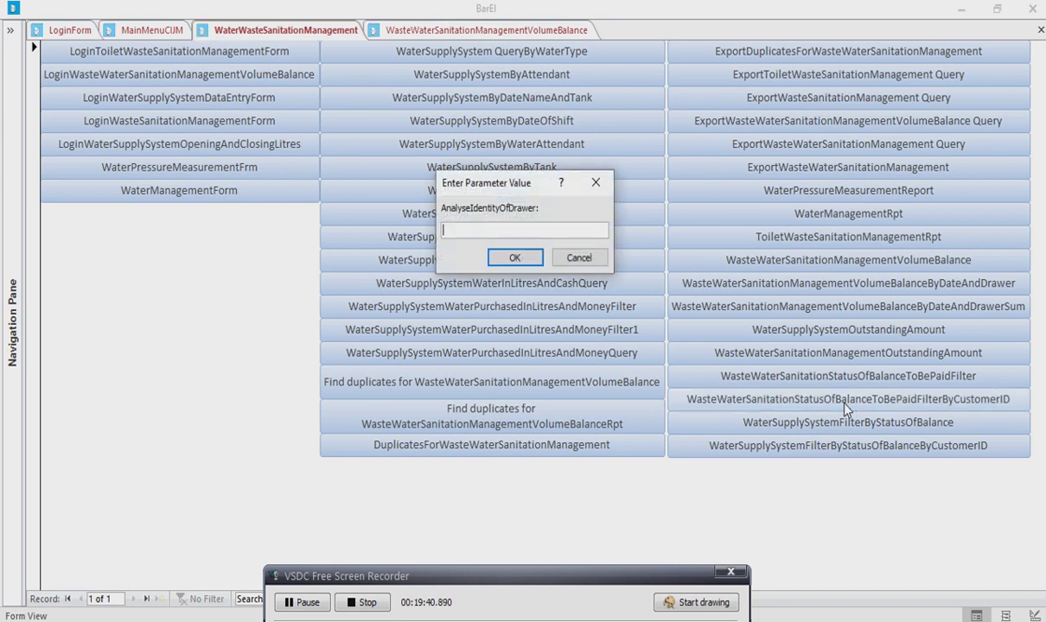
{"action": "type", "text": "chaula"}
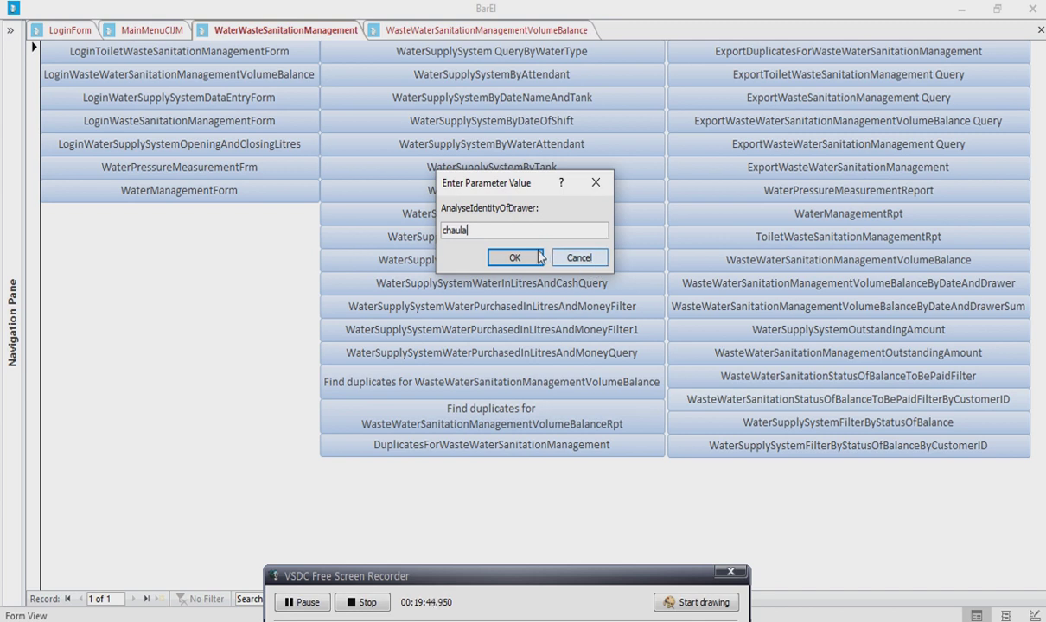
{"action": "left_click", "coordinate": [528, 259]}
{"action": "type", "text": "n"}
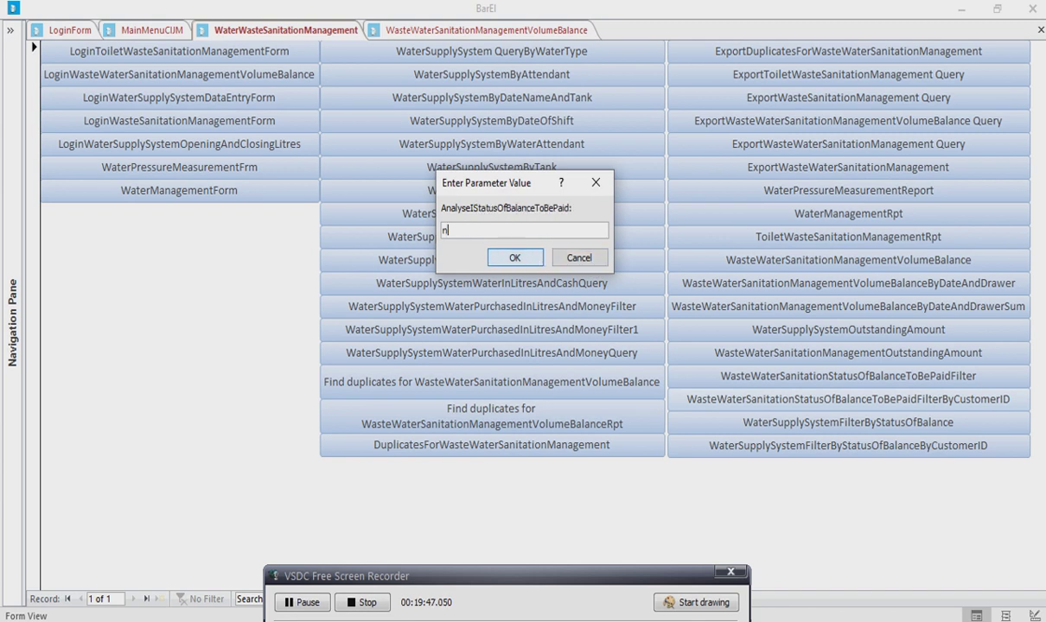
{"action": "type", "text": "otoutstanding"}
{"action": "left_click", "coordinate": [512, 258]}
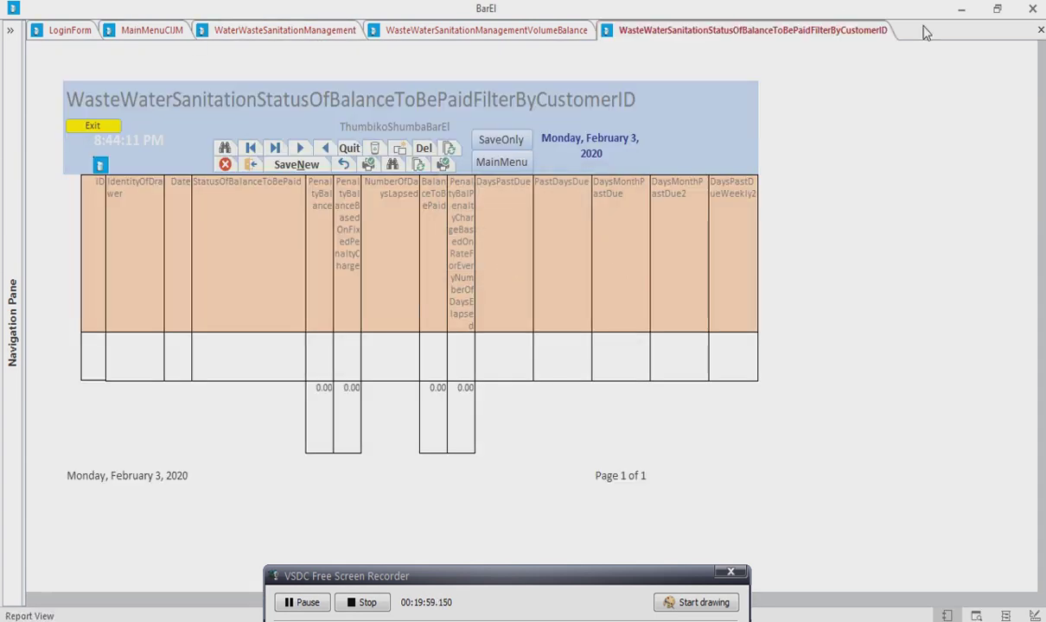
{"action": "left_click", "coordinate": [1040, 31]}
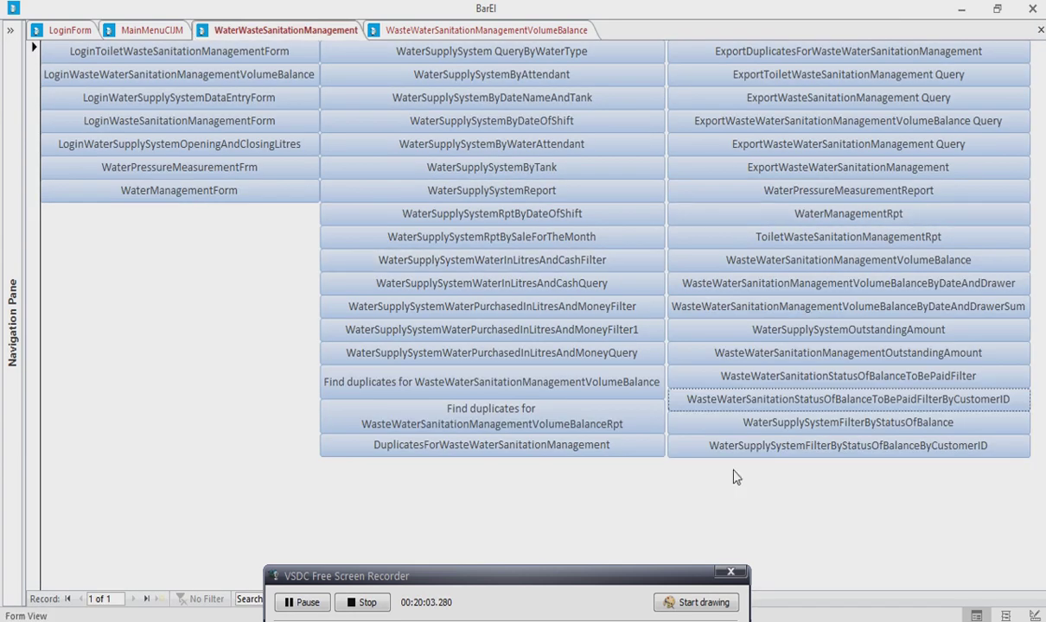